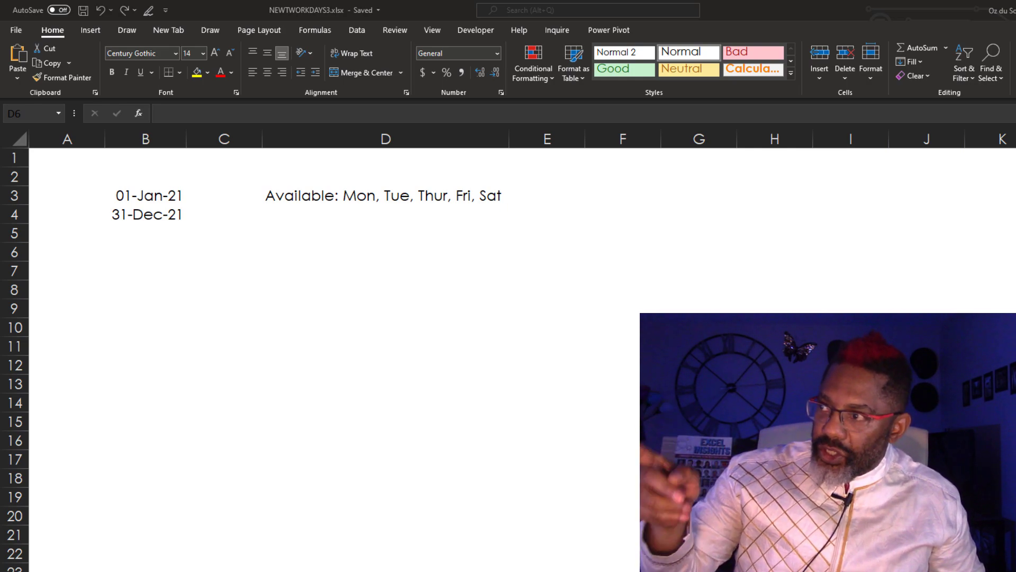
- Start a NETWORKDAYS.INTL formula in cell D7
click(312, 397)
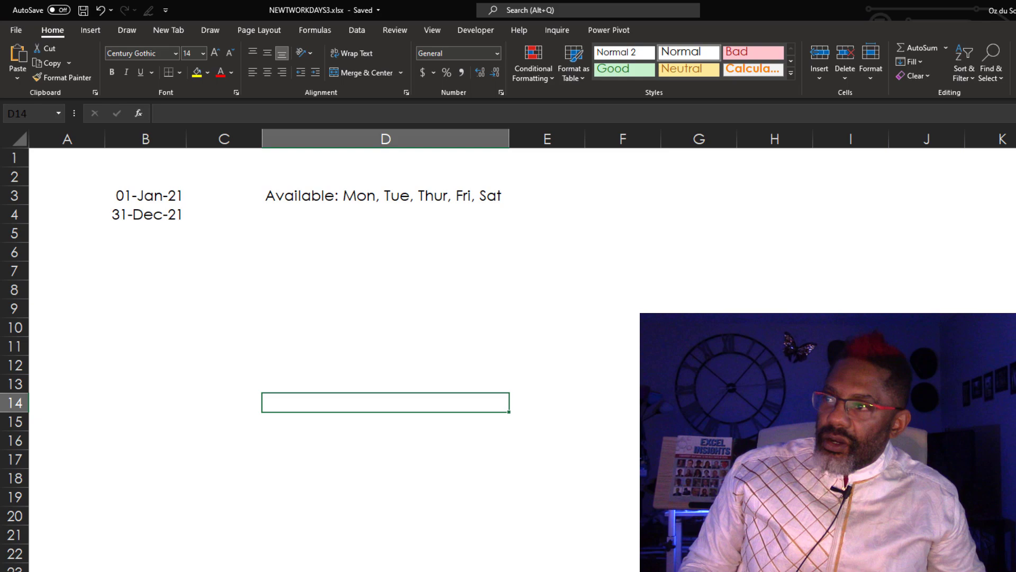
key(ctrl+Page_Down)
key(ctrl+Page_Up)
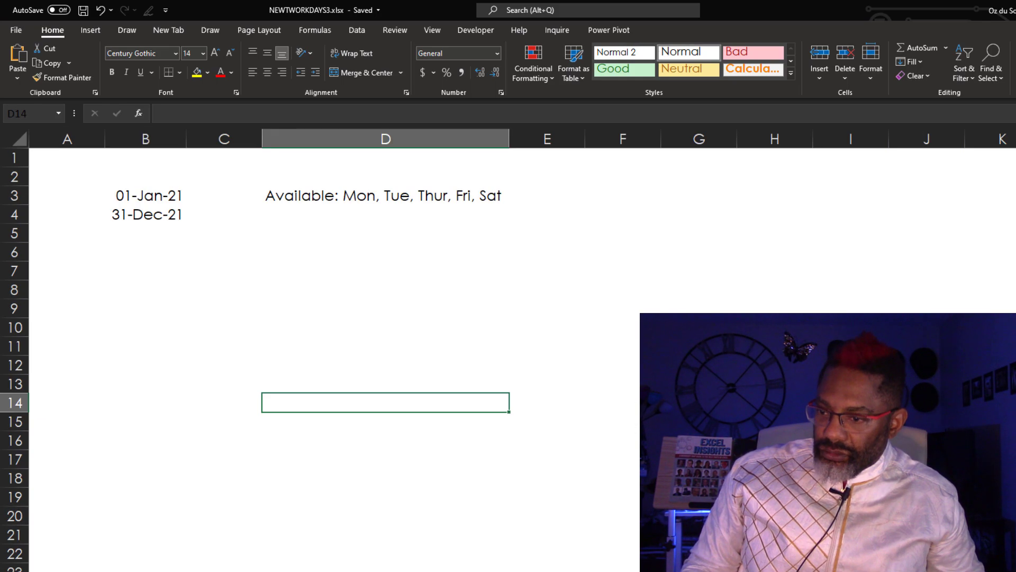
click(322, 276)
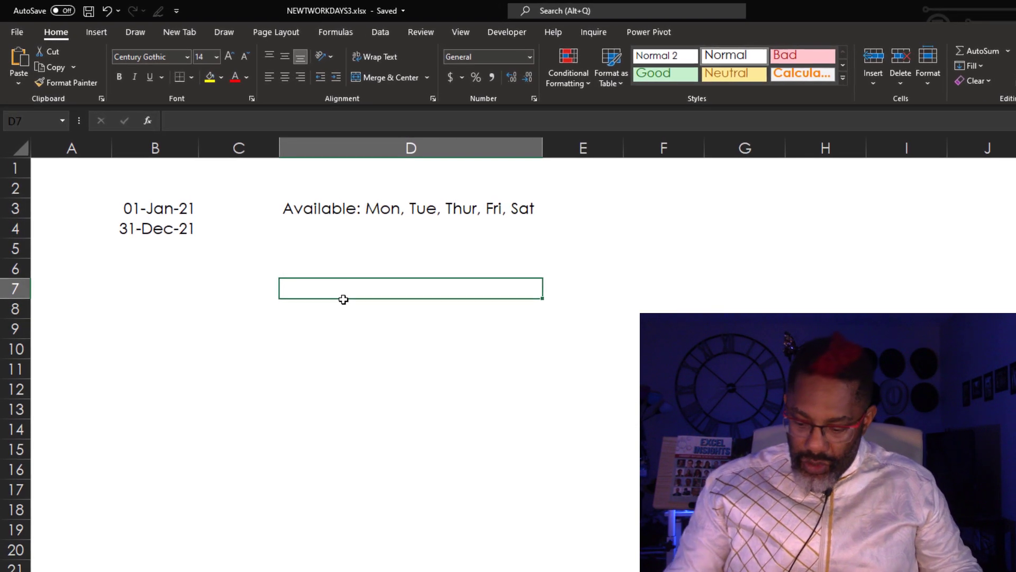
text(=netwe)
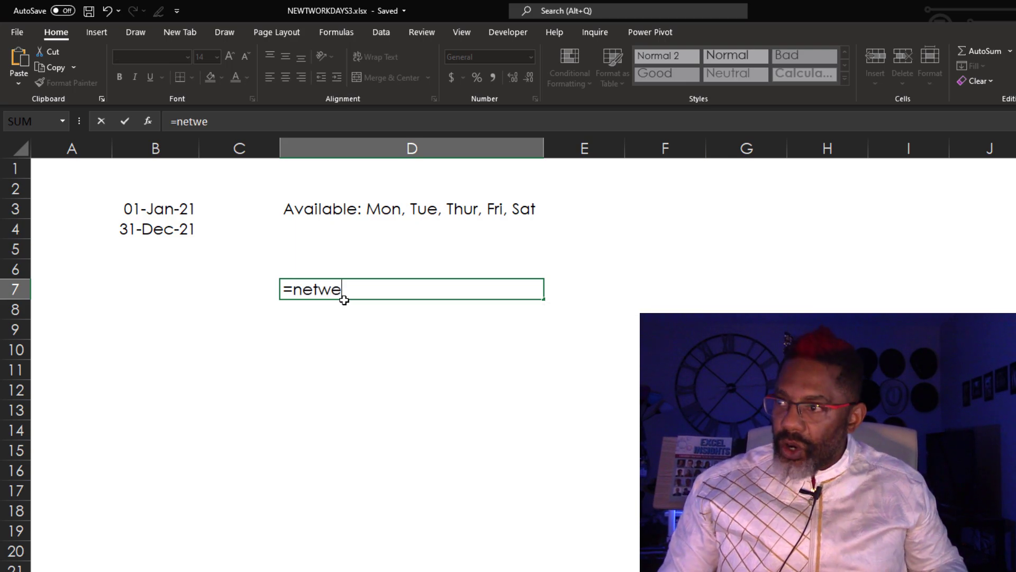
key(BackSpace)
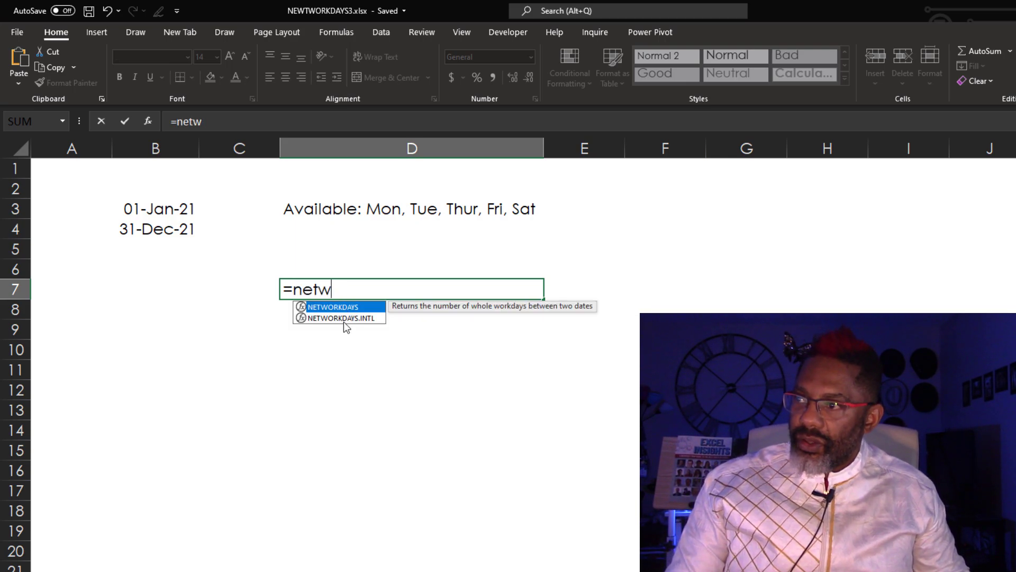
double_click(344, 318)
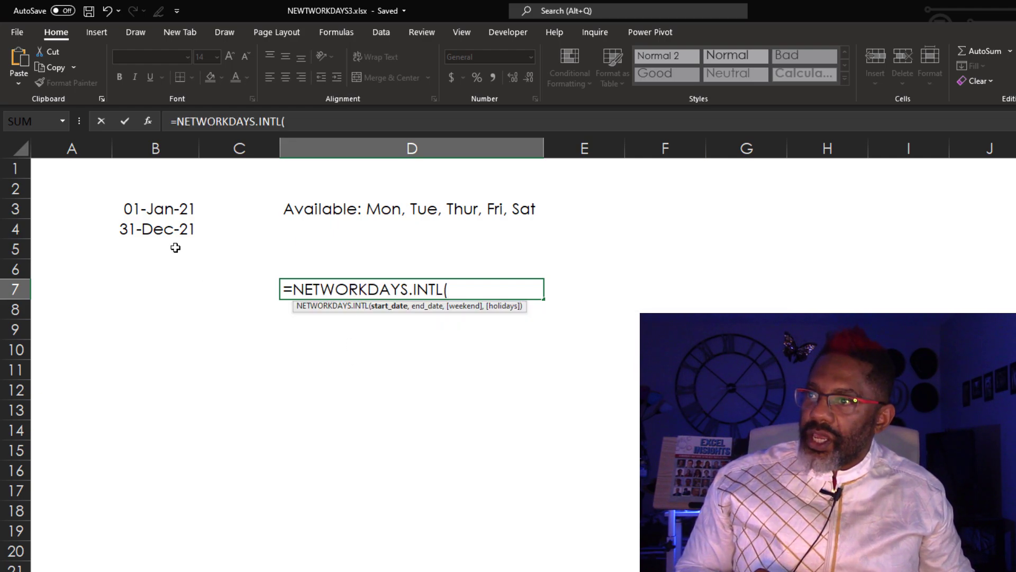
- Use B3 and B4 as the dates with weekend code "0010001", giving 261 days
click(158, 210)
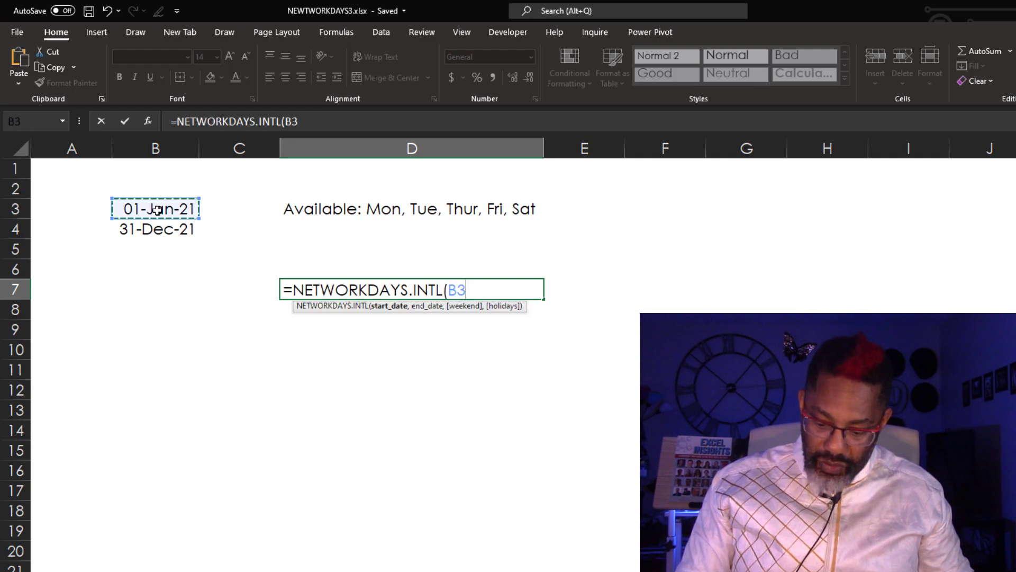
text(,)
click(165, 228)
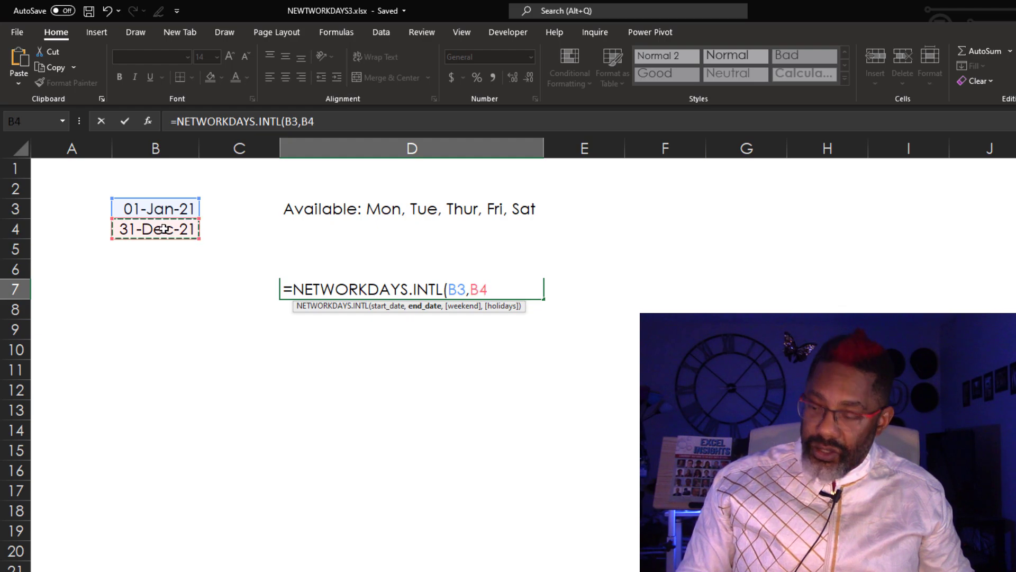
text(,)
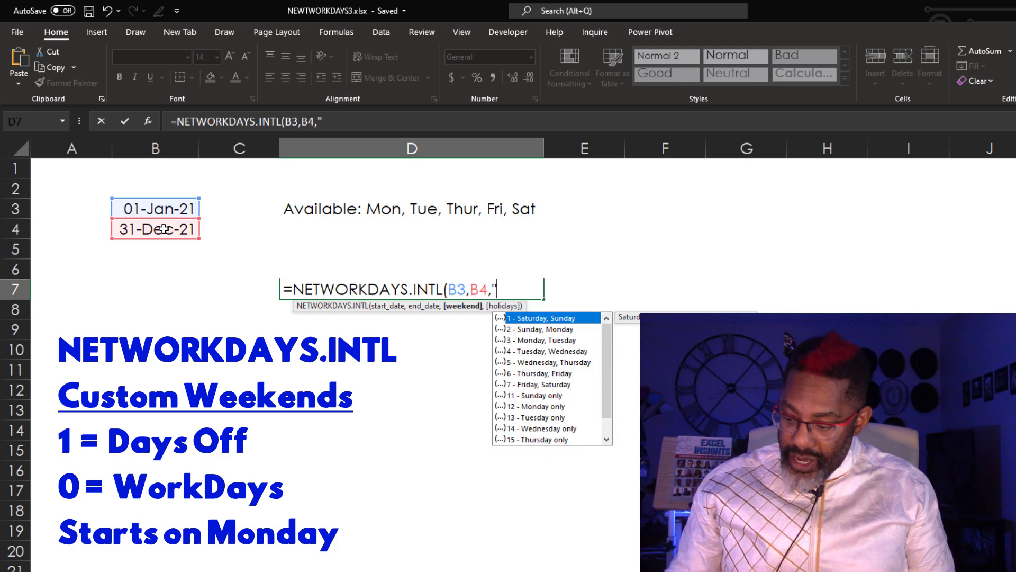
text(0)
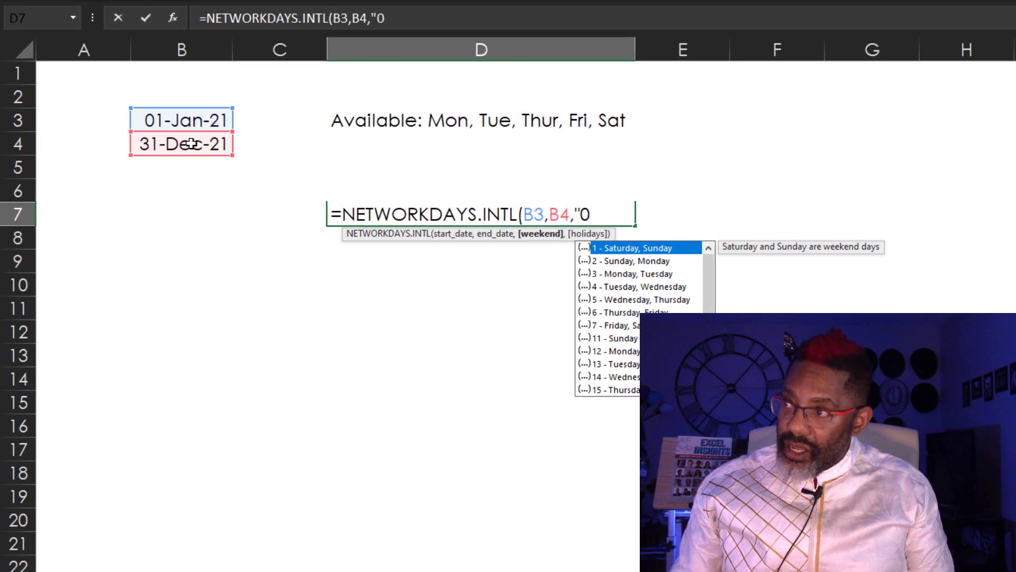
text(0)
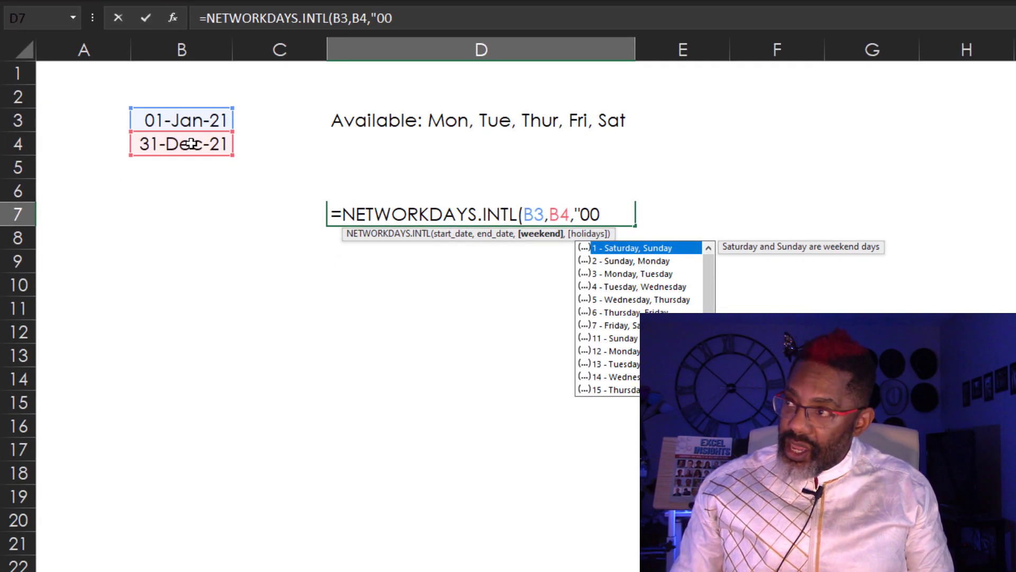
text(1)
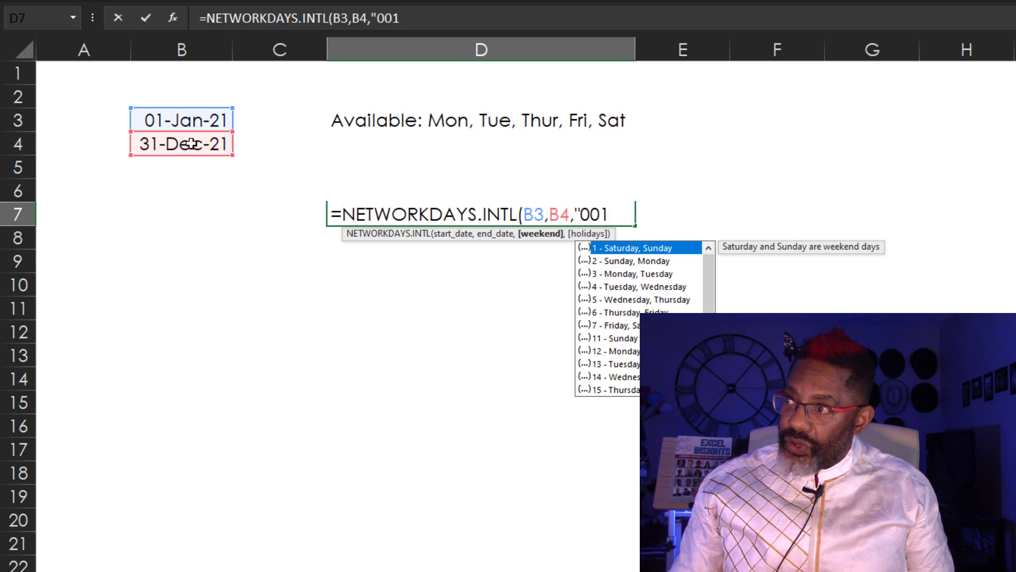
text(0)
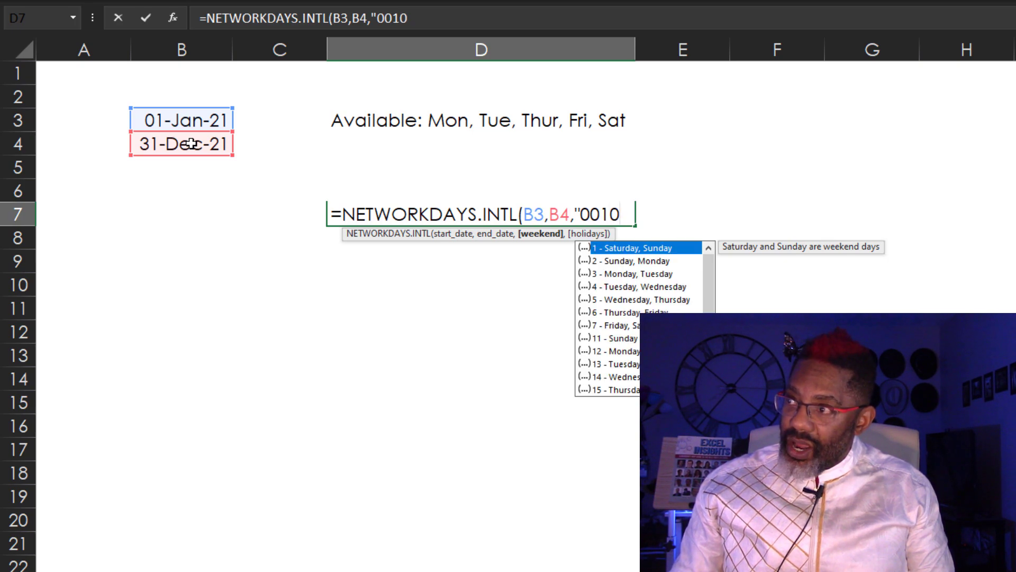
text(00)
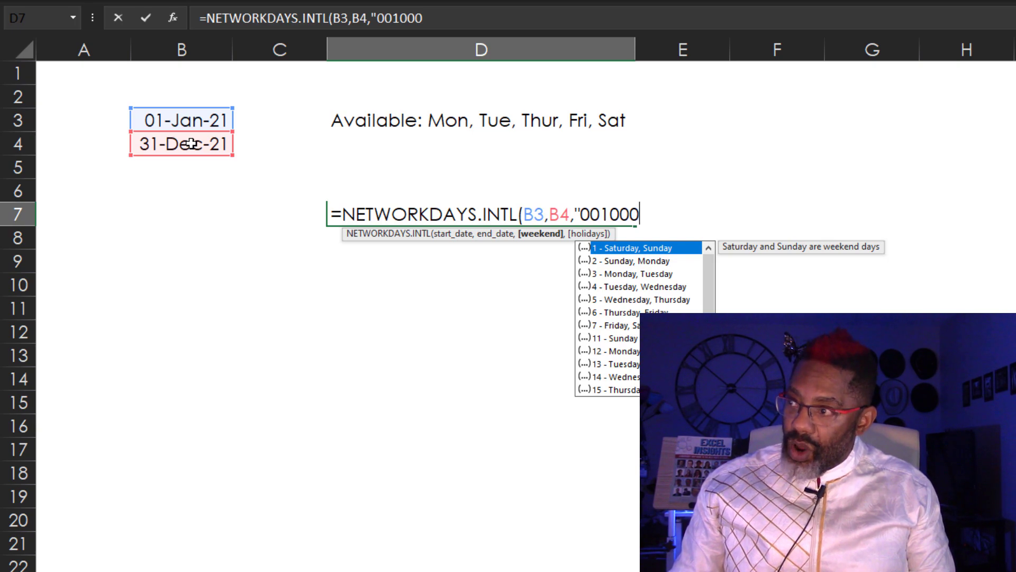
text(1))
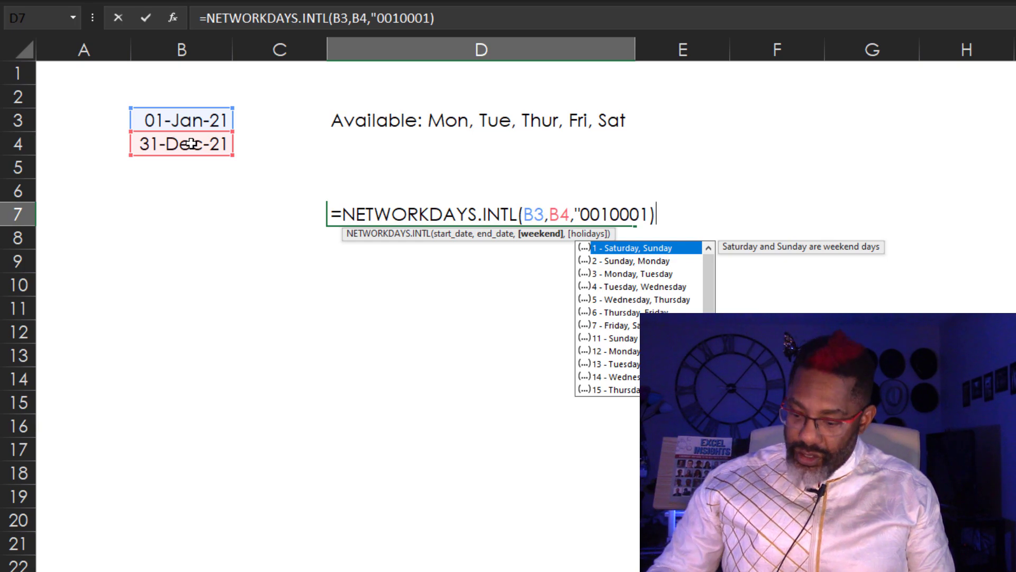
key(BackSpace)
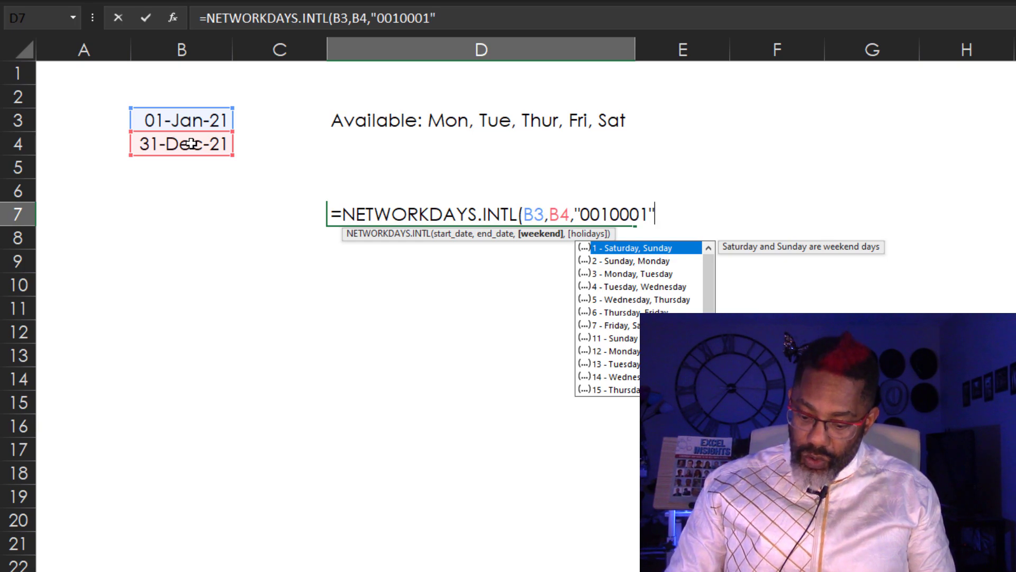
text())
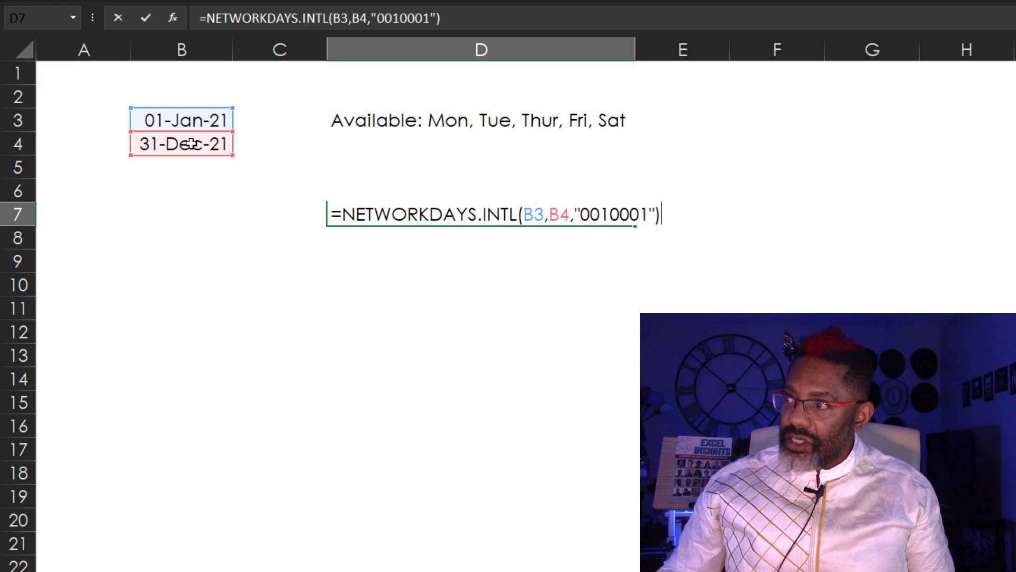
key(Return)
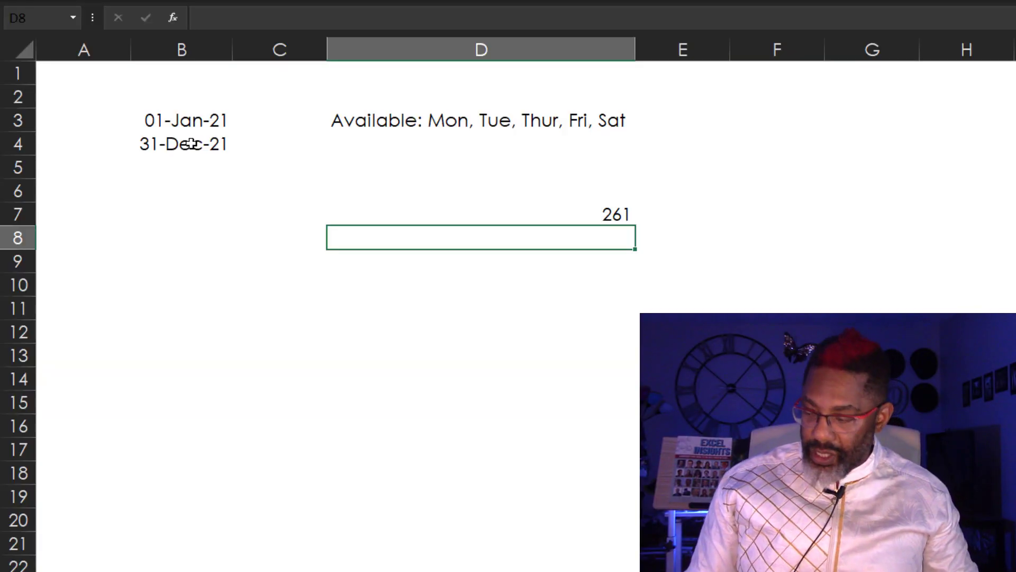
- Add Holidays!C3:C14 as the holidays argument in D7, dropping the count to 248
key(Up)
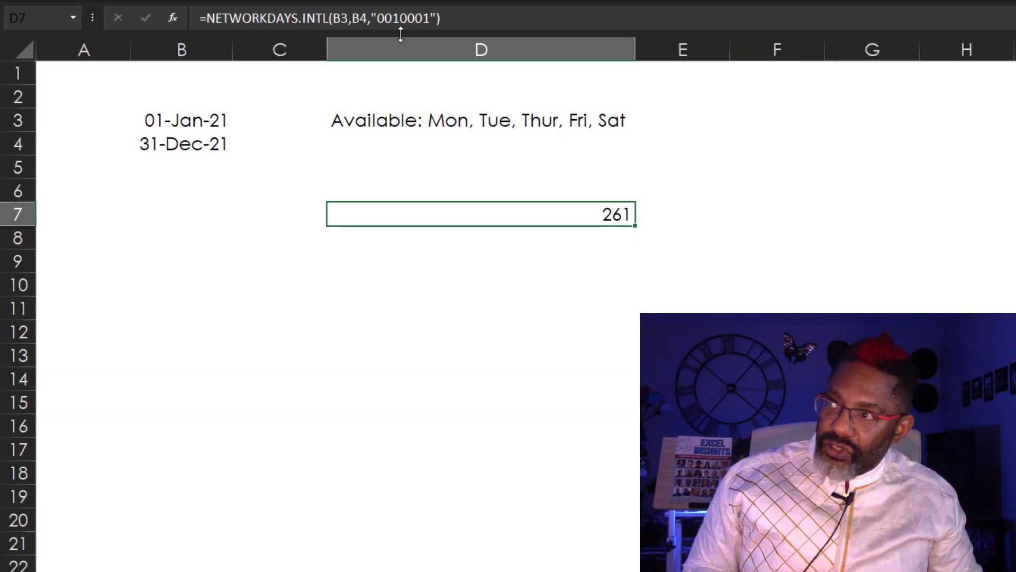
click(439, 18)
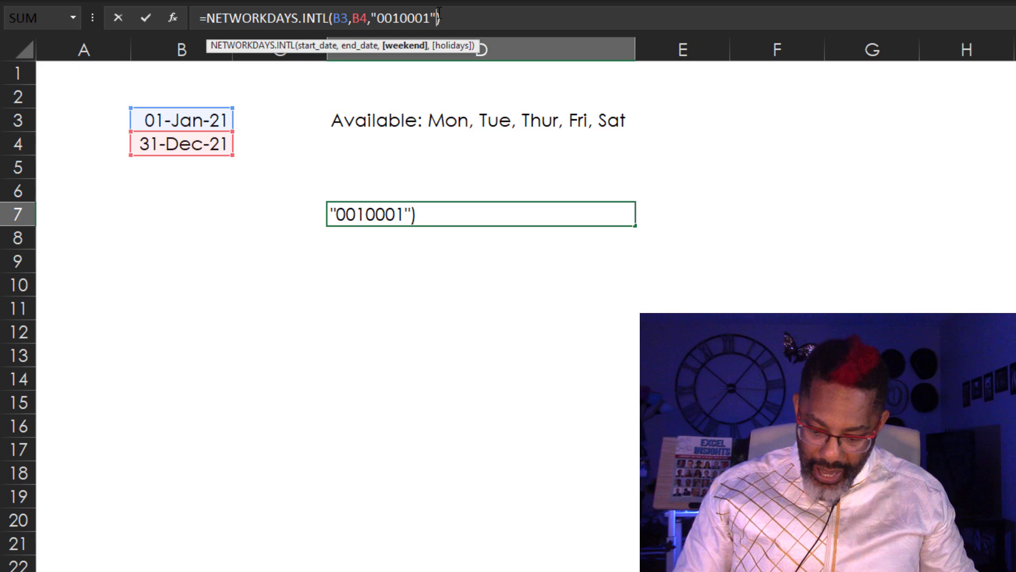
text(,)
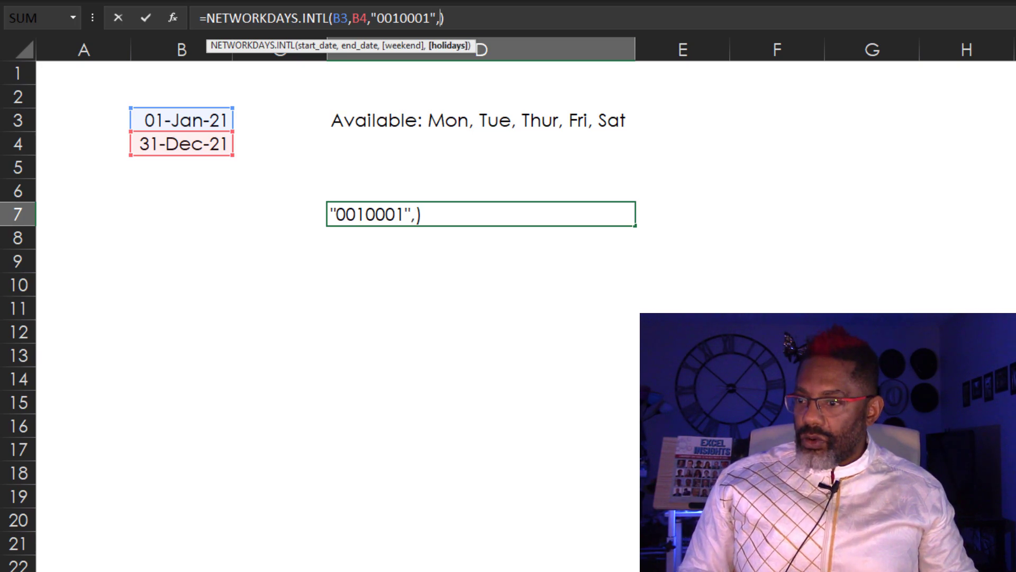
key(ctrl+Page_Down)
drag(415, 108, 447, 419)
key(Return)
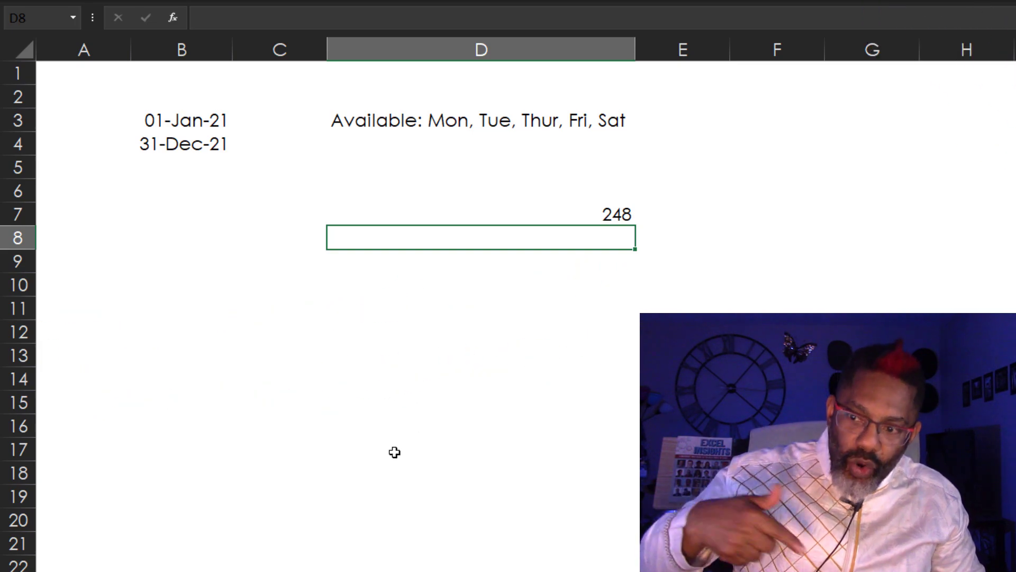
key(ctrl+Page_Down)
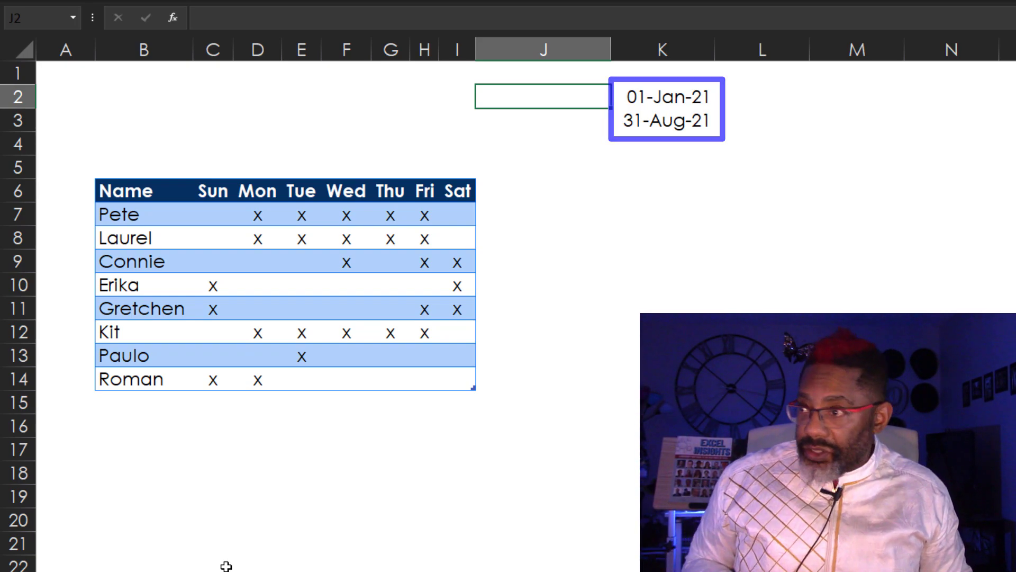
- Load the employee table from the sheet into Power Query Editor as Table1 (2)
click(309, 285)
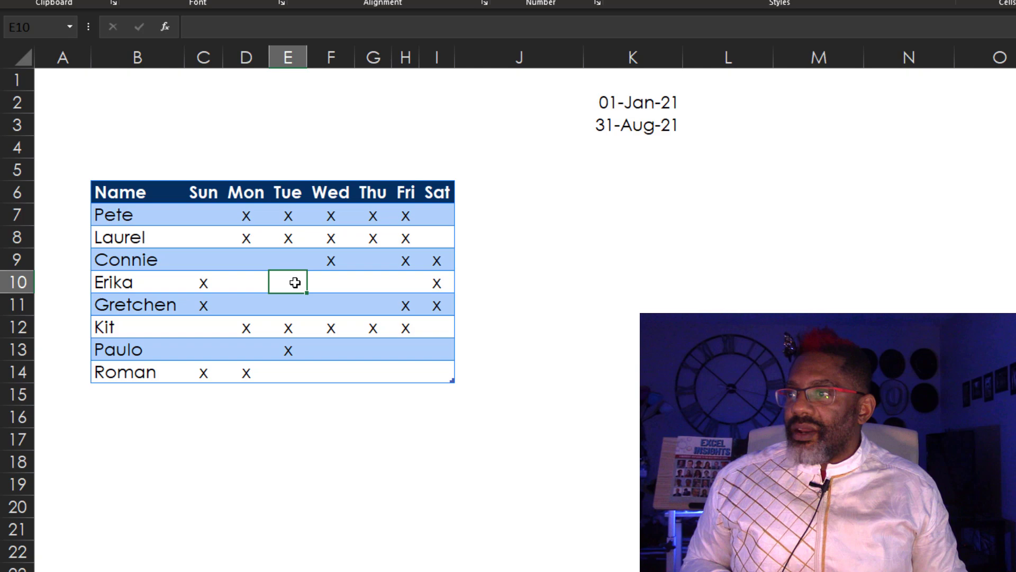
right_click(309, 286)
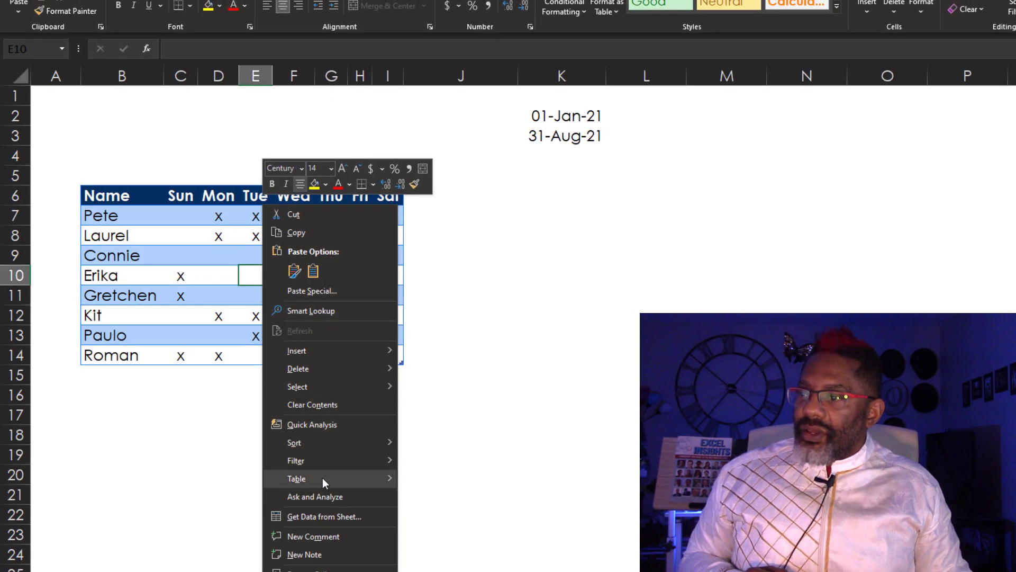
click(324, 517)
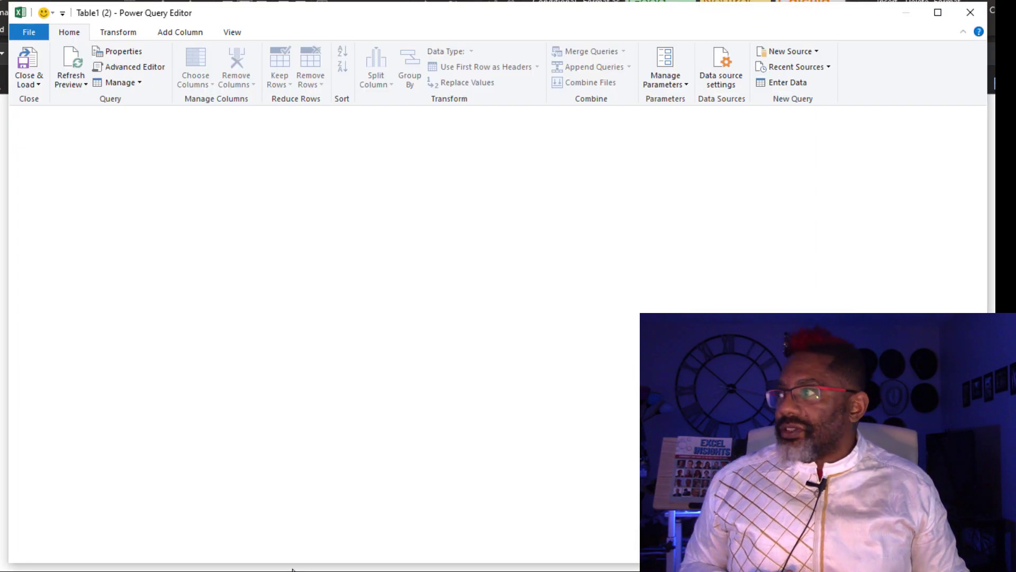
- Select all the day columns from Sun through Sat
click(290, 159)
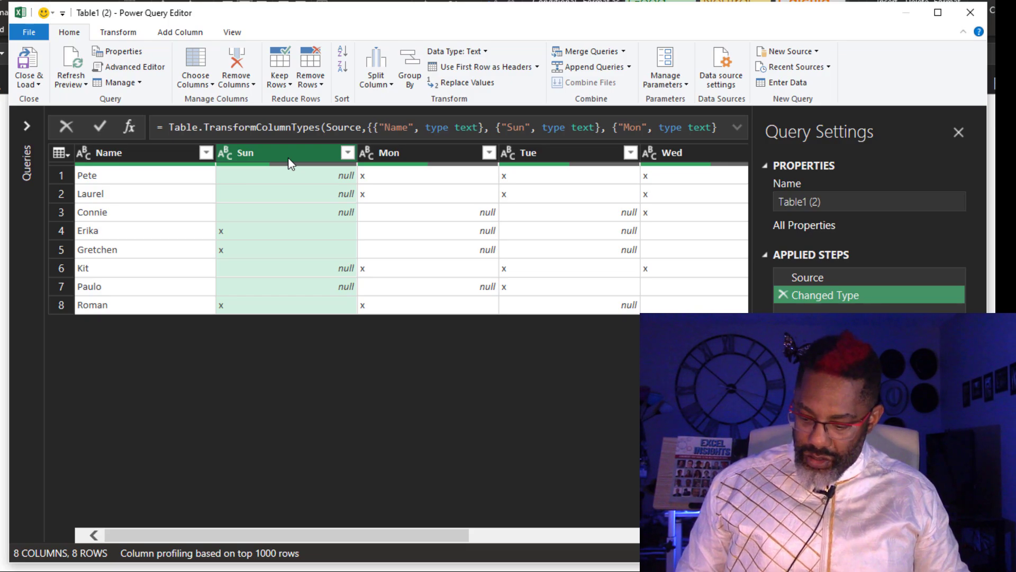
drag(389, 535, 651, 537)
key(shift)
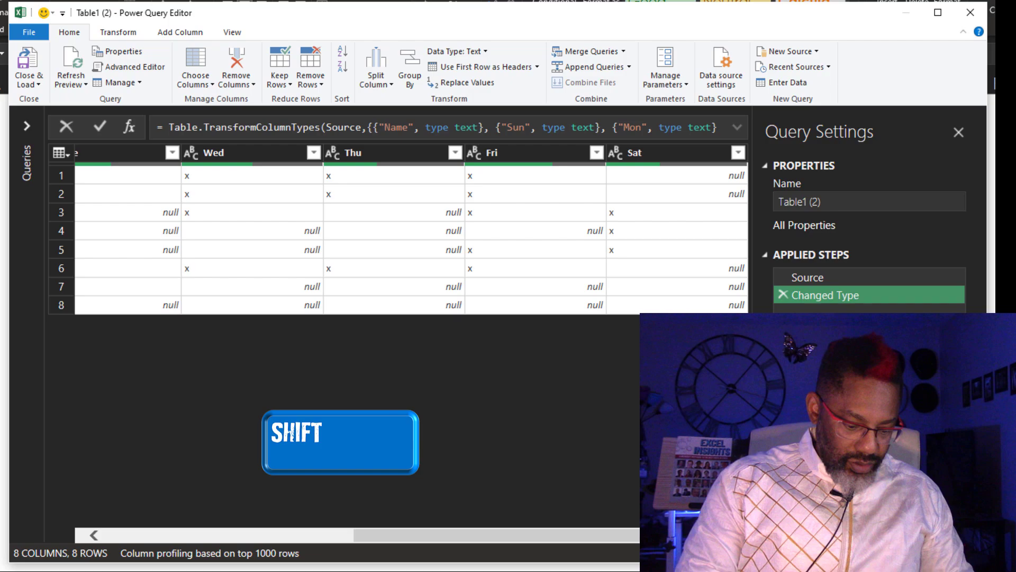
shift+click(671, 151)
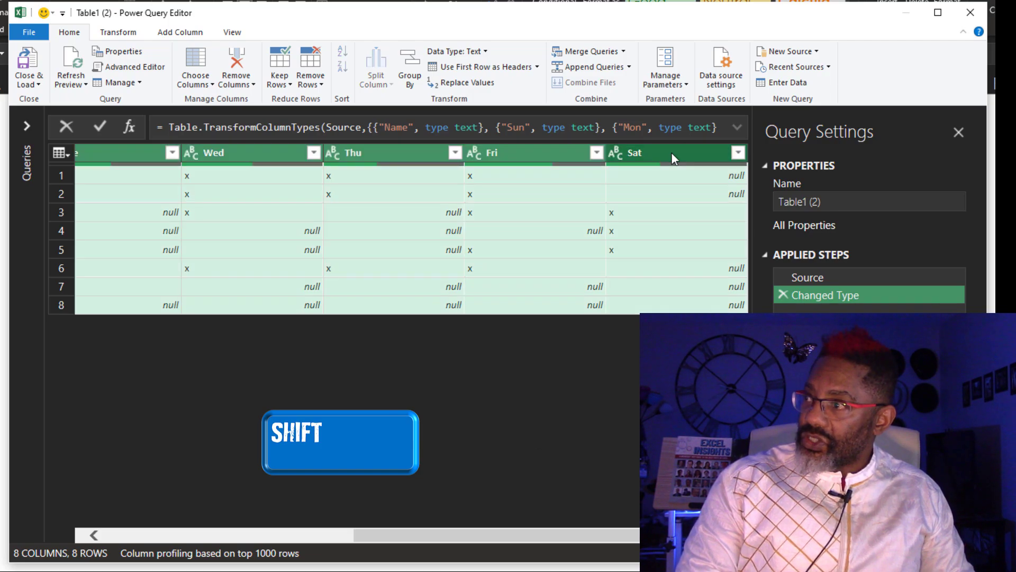
- Replace null values with 1 in the selected day columns
click(462, 83)
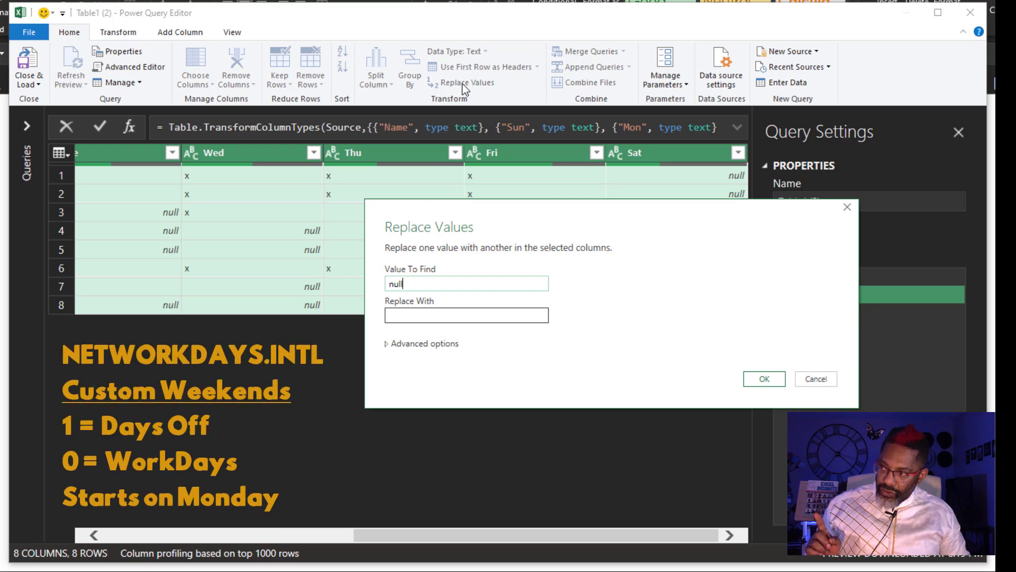
click(519, 316)
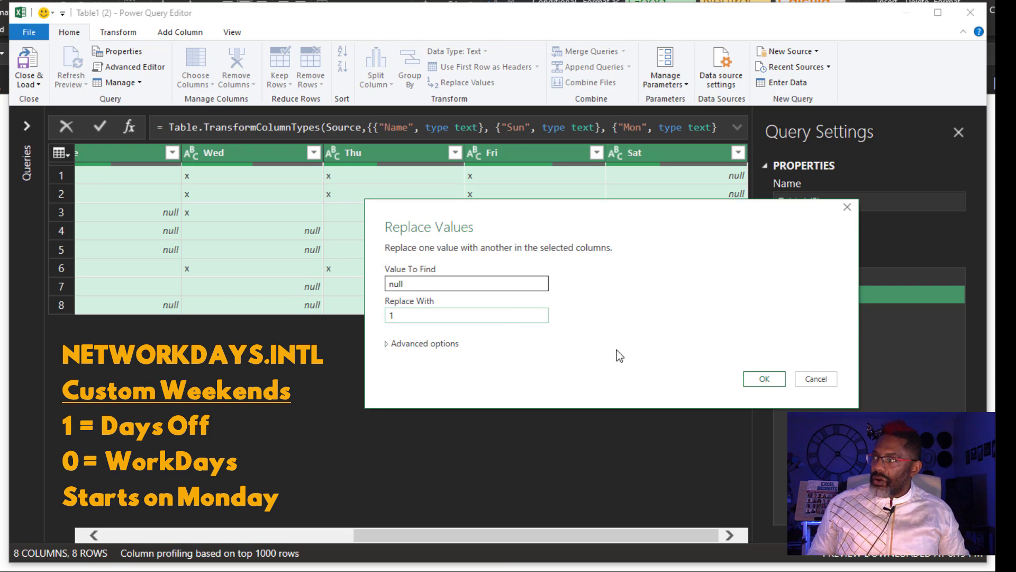
click(762, 379)
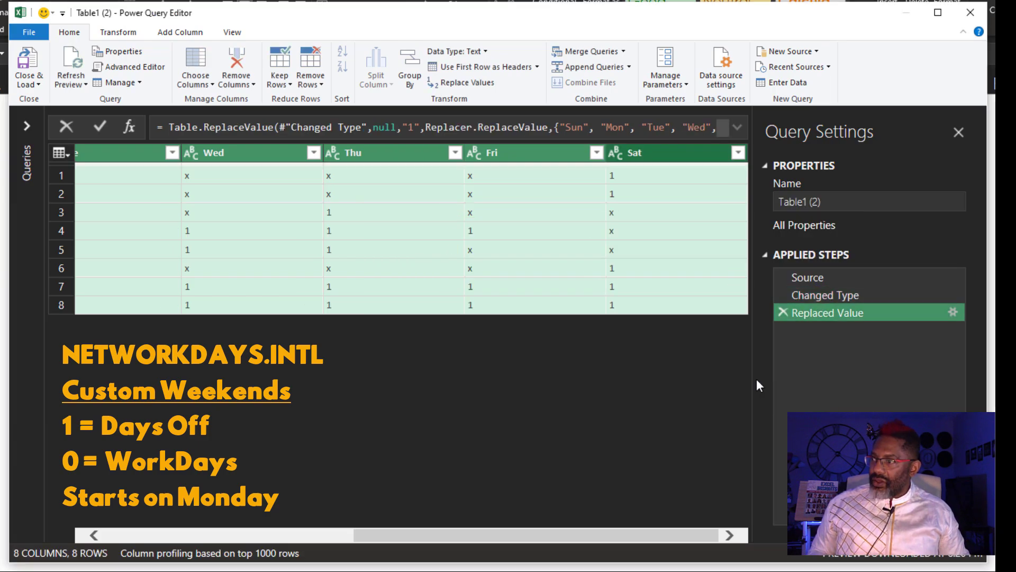
- Replace the x marks with 0 in the day columns
click(491, 83)
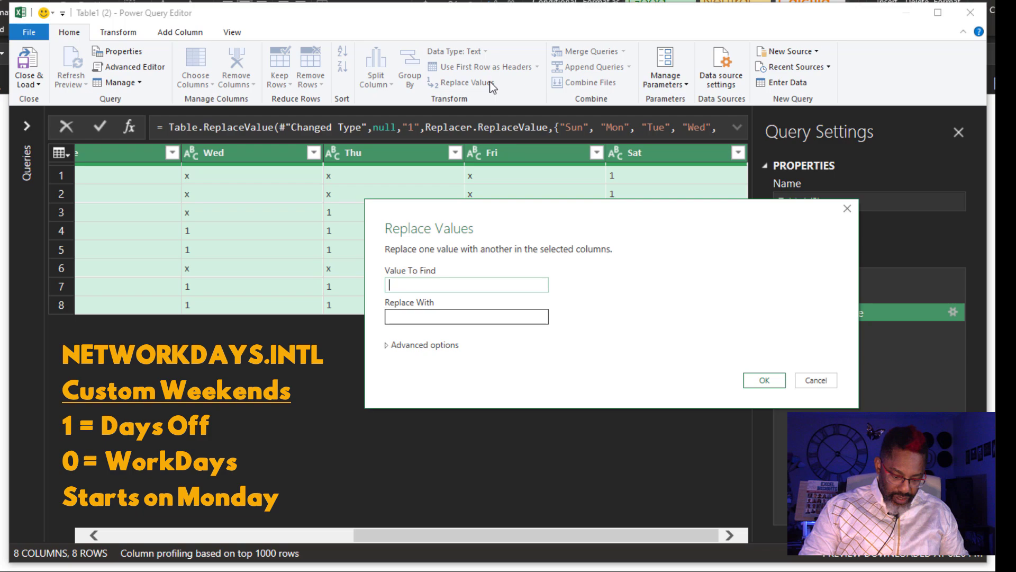
click(483, 316)
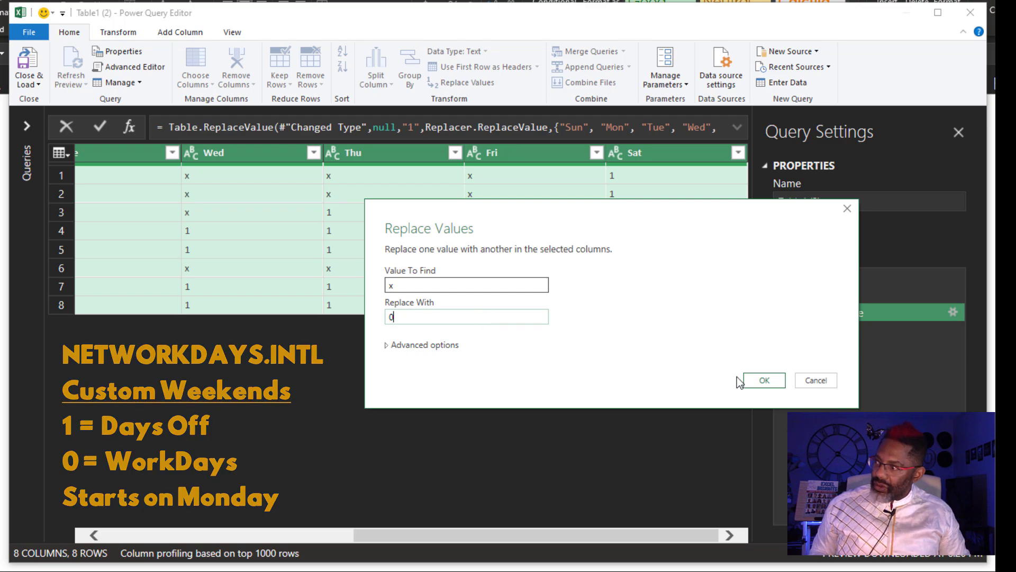
click(762, 380)
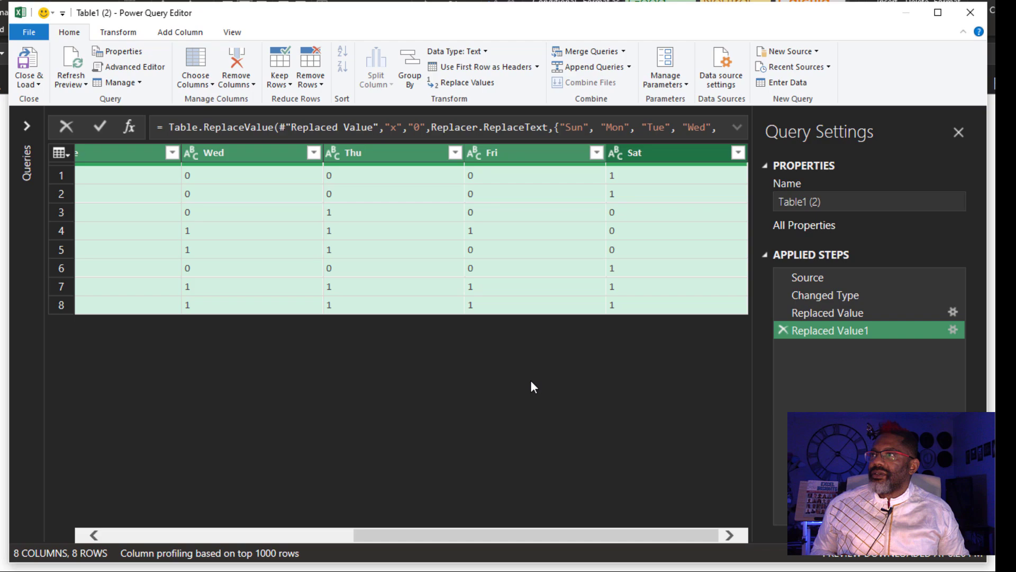
- Create a 'Merged' column joining the Sun–Sat values with separator --None--
click(179, 36)
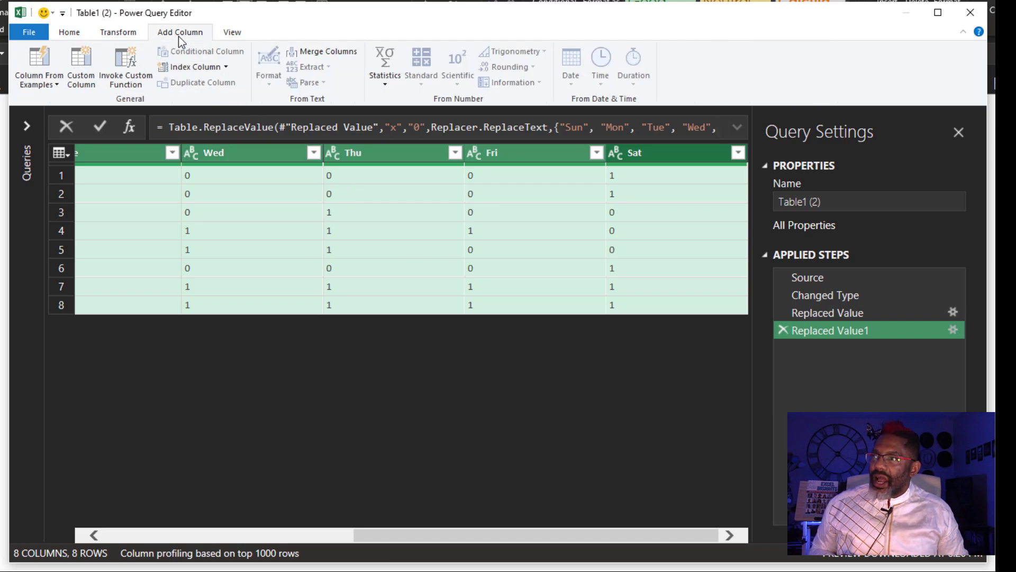
click(322, 53)
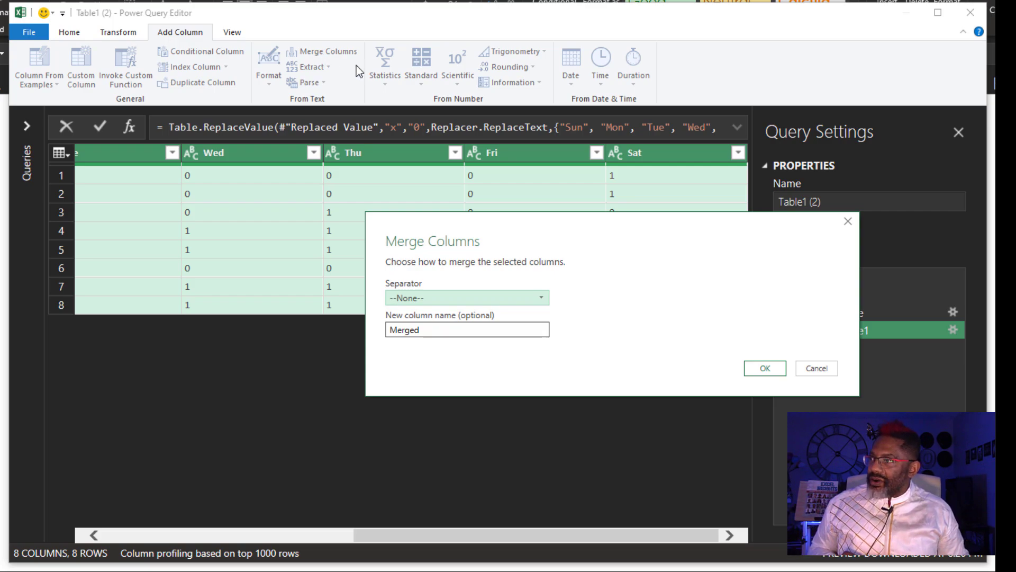
click(765, 368)
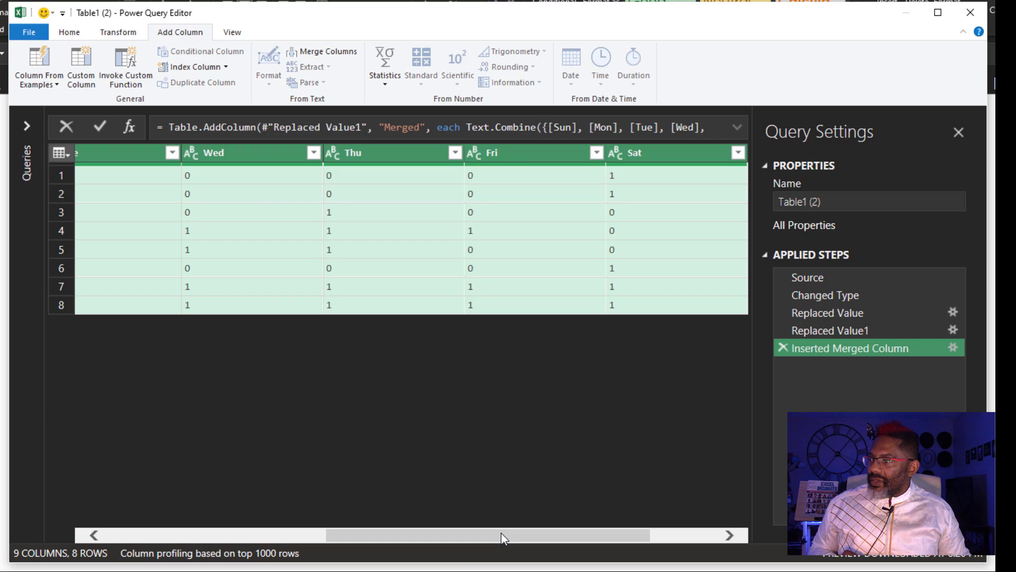
- Scroll to the Merged column and expand the formula bar to show the Text.Combine formula
drag(501, 533, 664, 532)
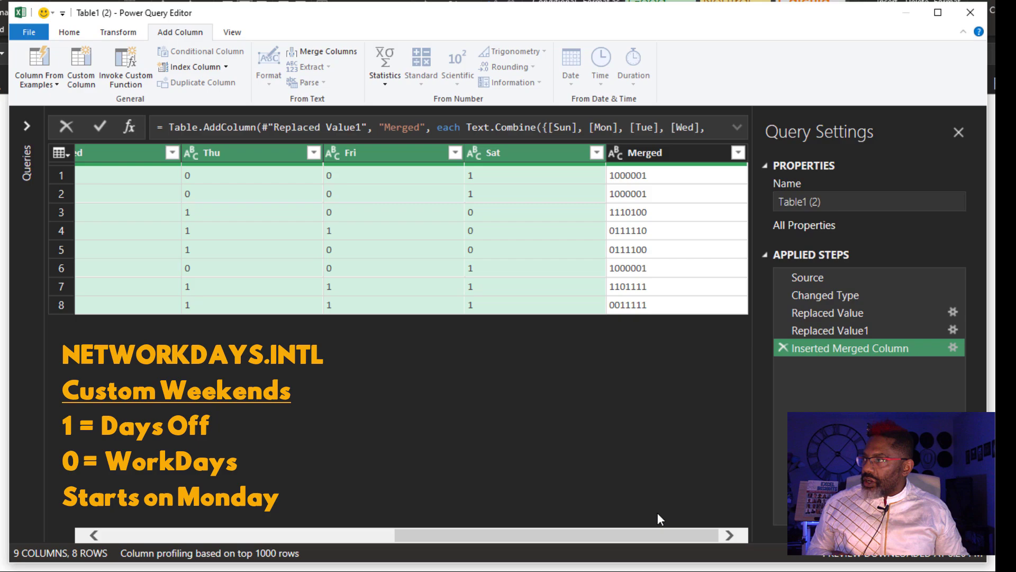
click(736, 127)
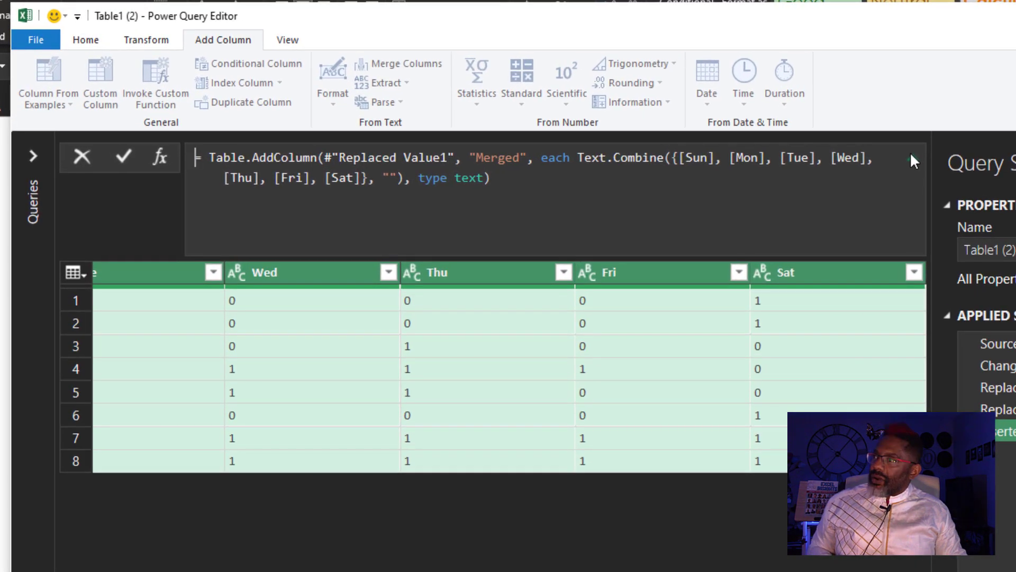
- Move [Sun] after [Sat] in the Text.Combine list so Merged runs Mon through Sun
click(679, 157)
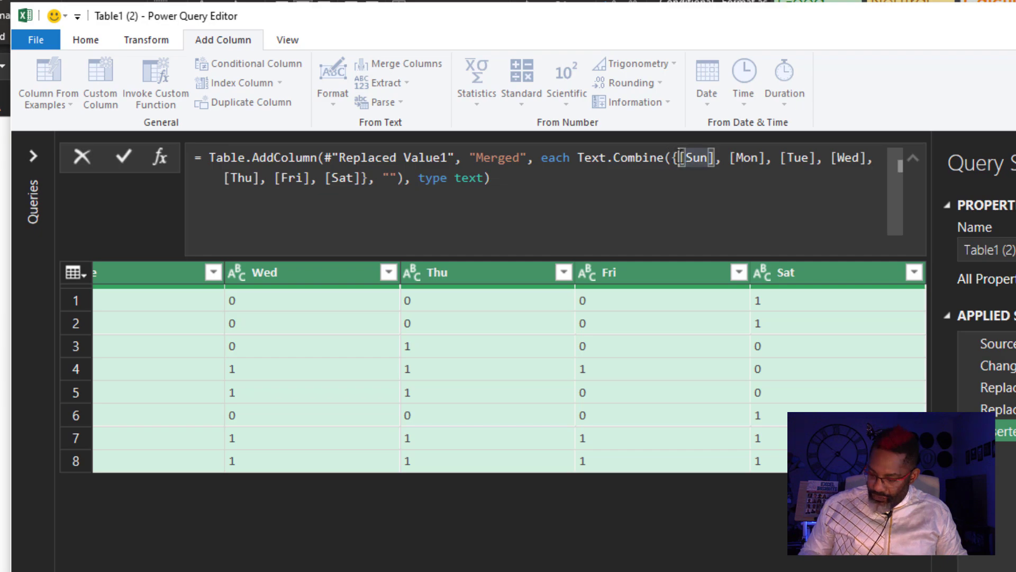
key(Delete)
key(Delete)
key(Delete)
key(Delete)
key(Delete)
key(Delete)
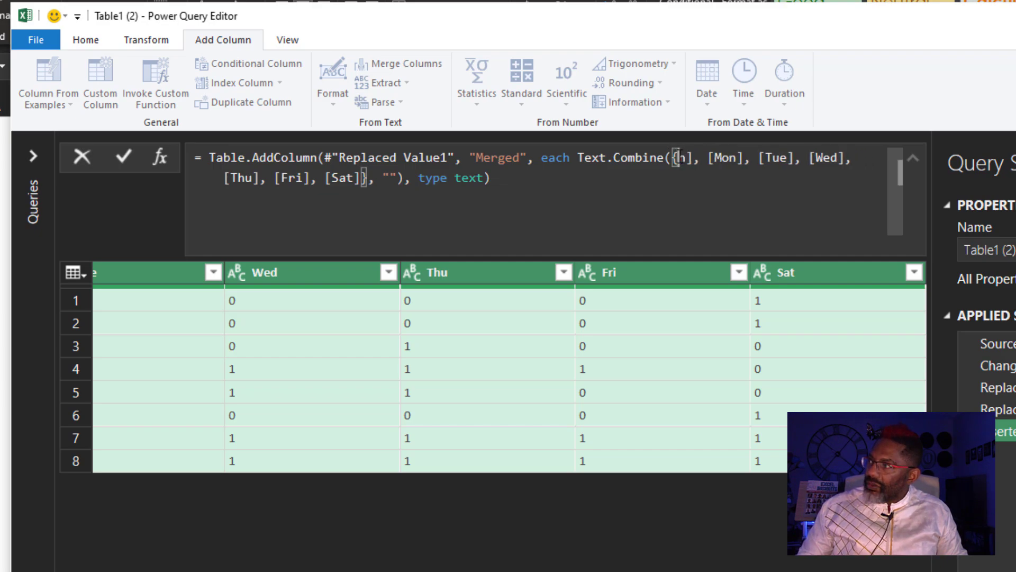
key(Delete)
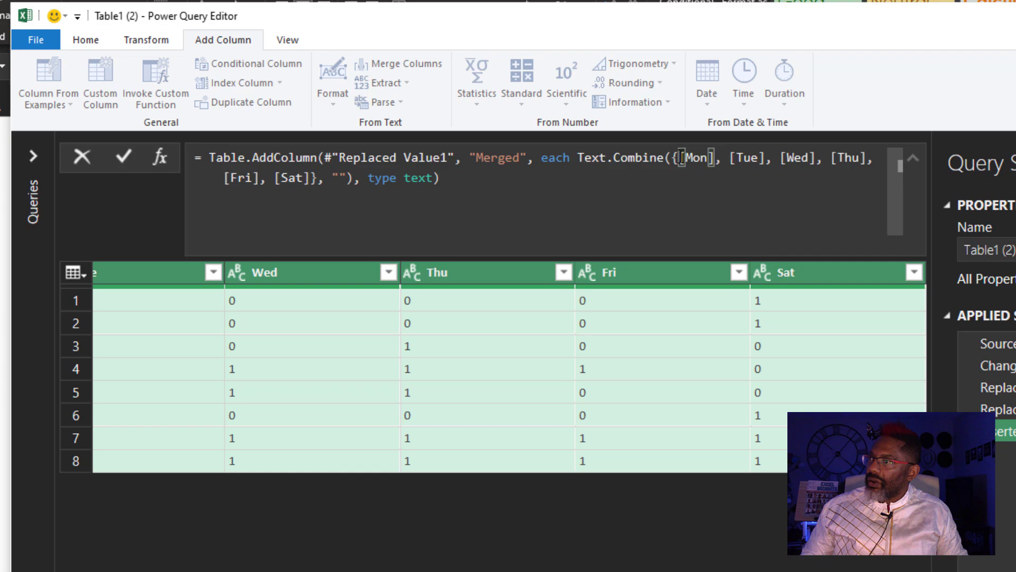
click(311, 178)
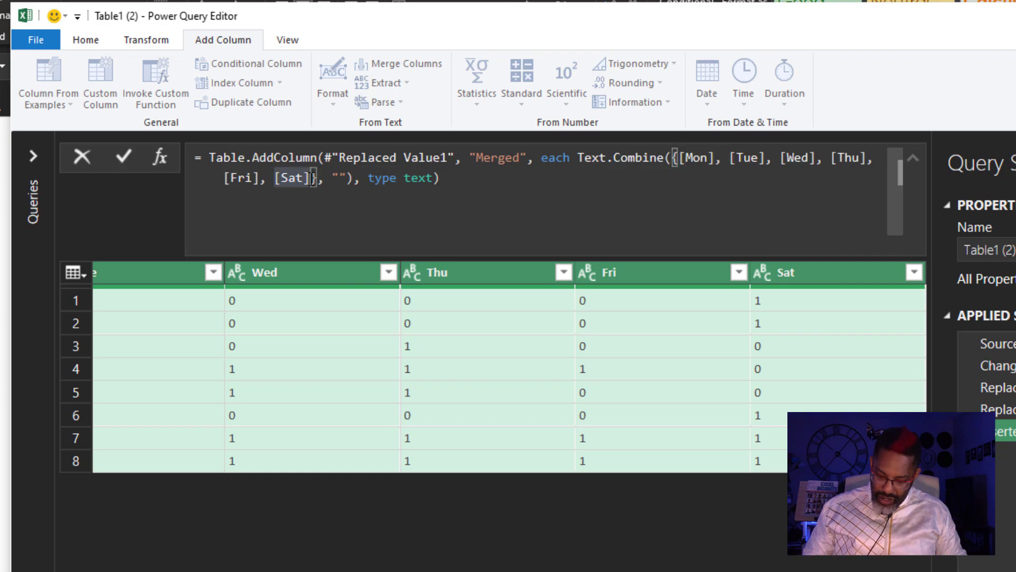
text(, )
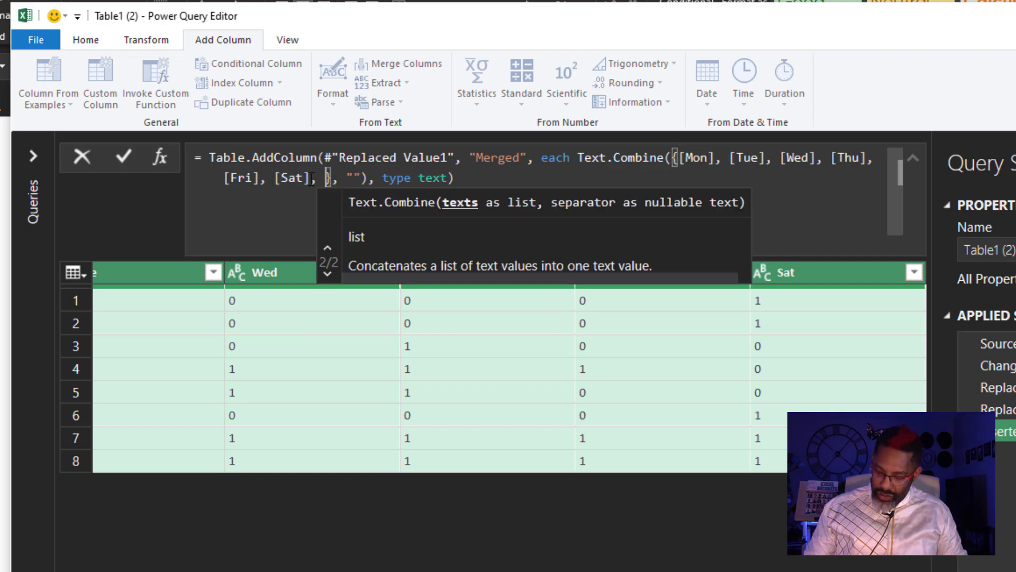
text([)
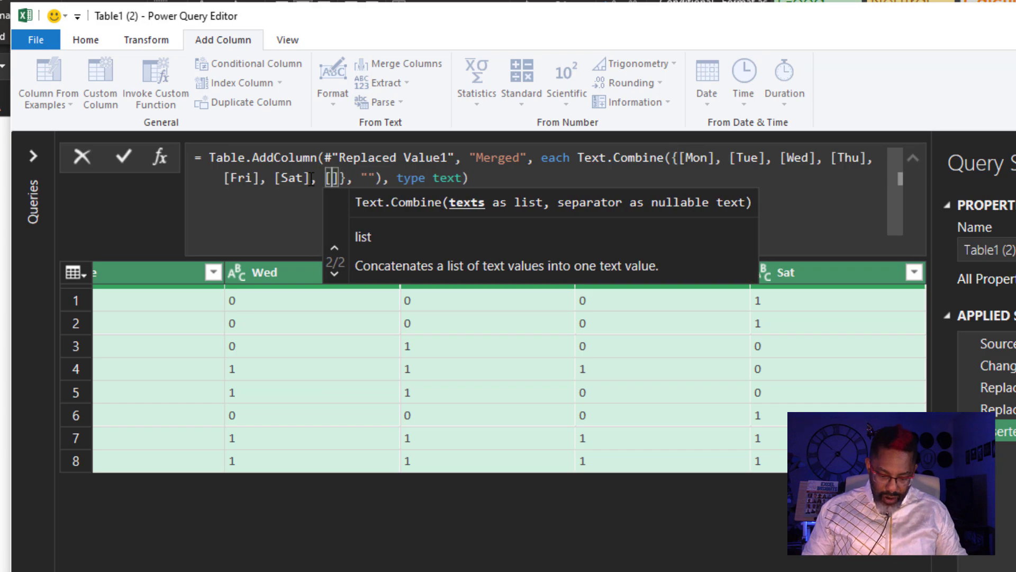
text(Sun)
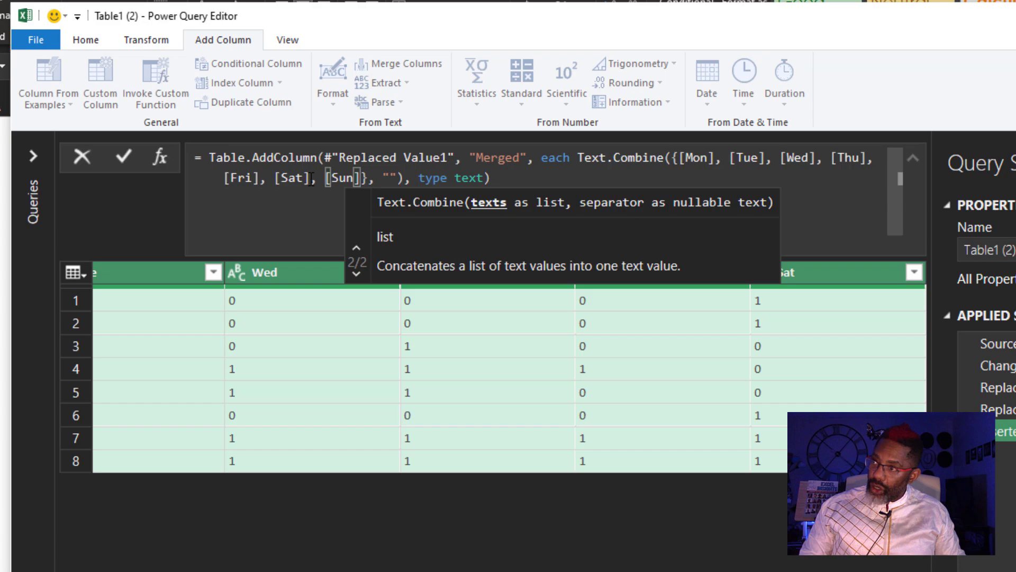
text(])
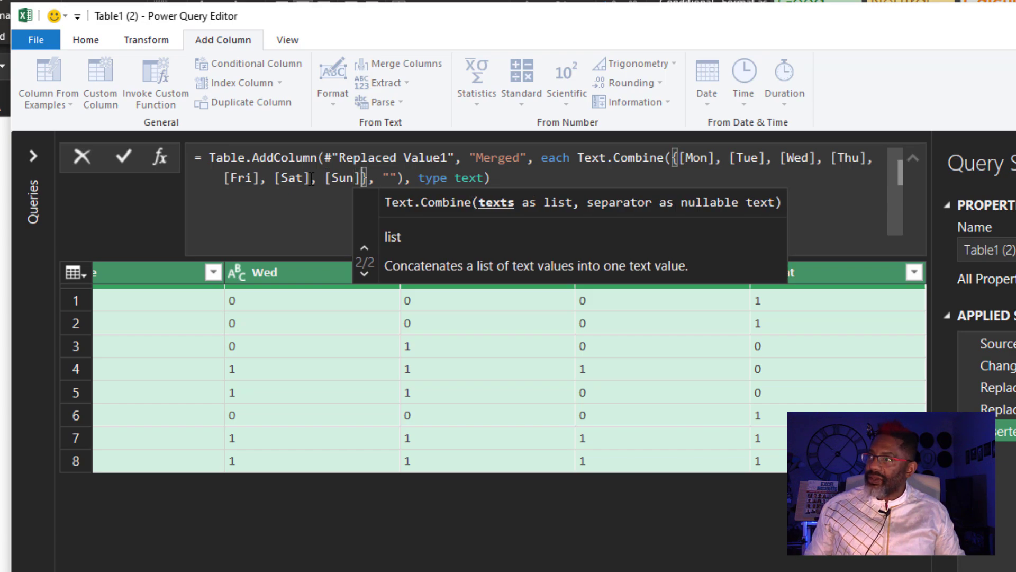
click(500, 178)
key(Return)
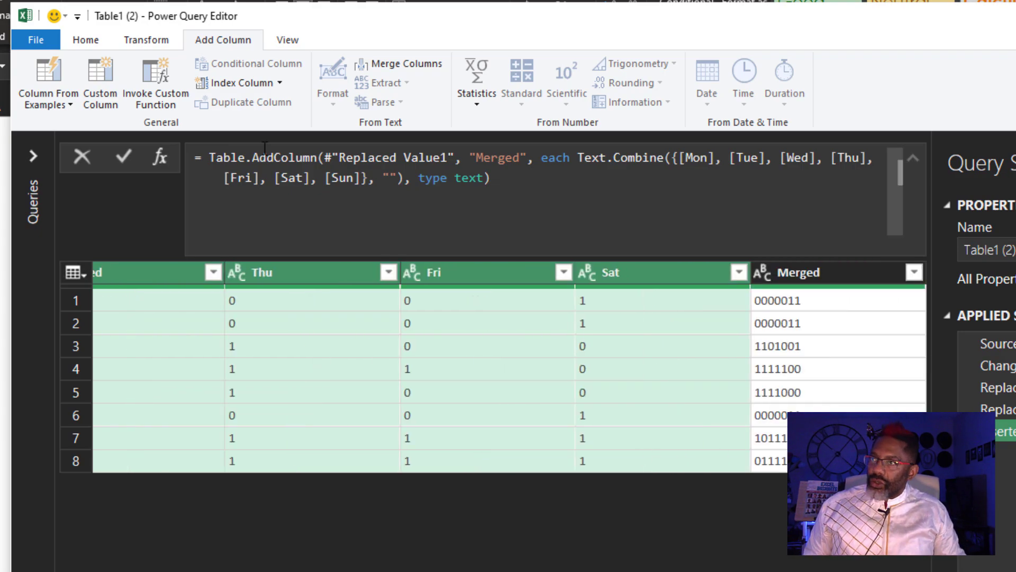
- Close & Load the query as a Table into the existing worksheet
click(52, 45)
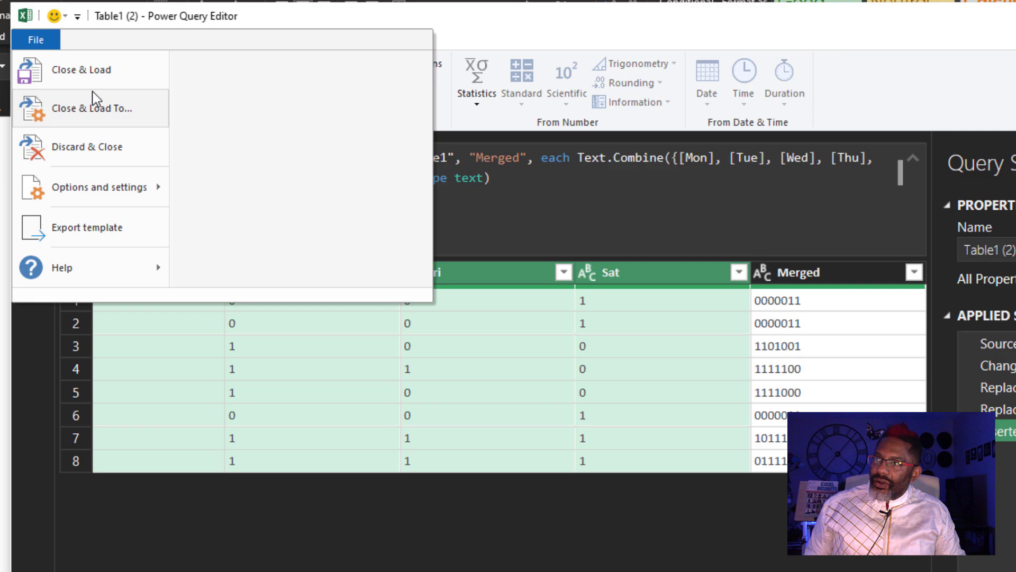
click(100, 111)
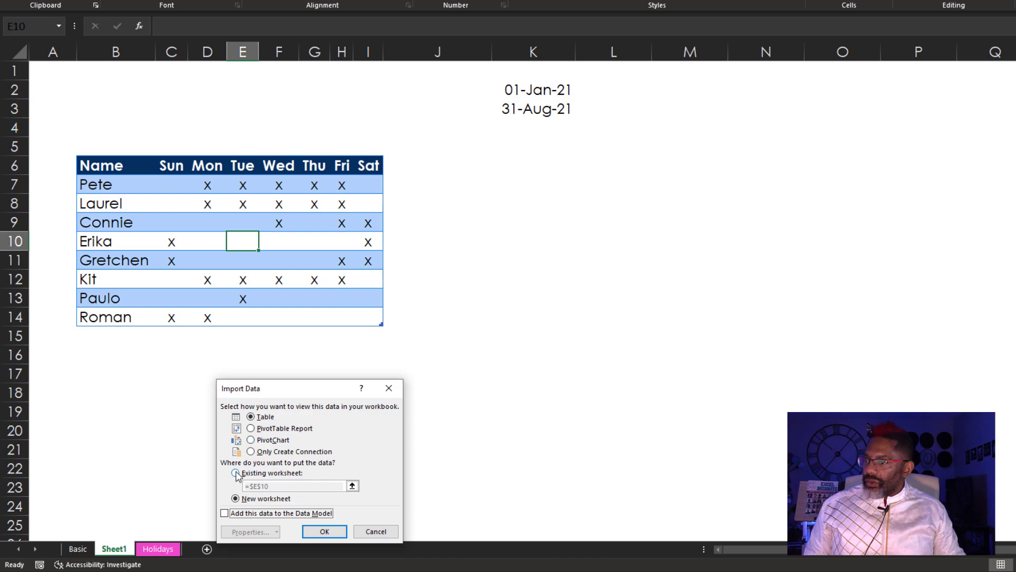
click(236, 474)
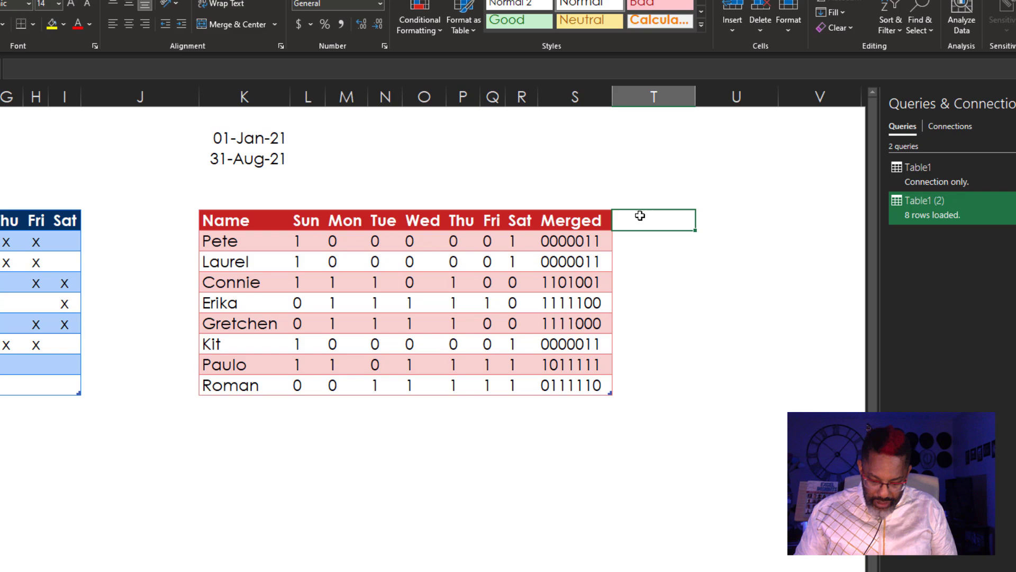
- Add the Net Days heading in T6 and start a NETWORKDAYS.INTL formula in T7
text(Net Days)
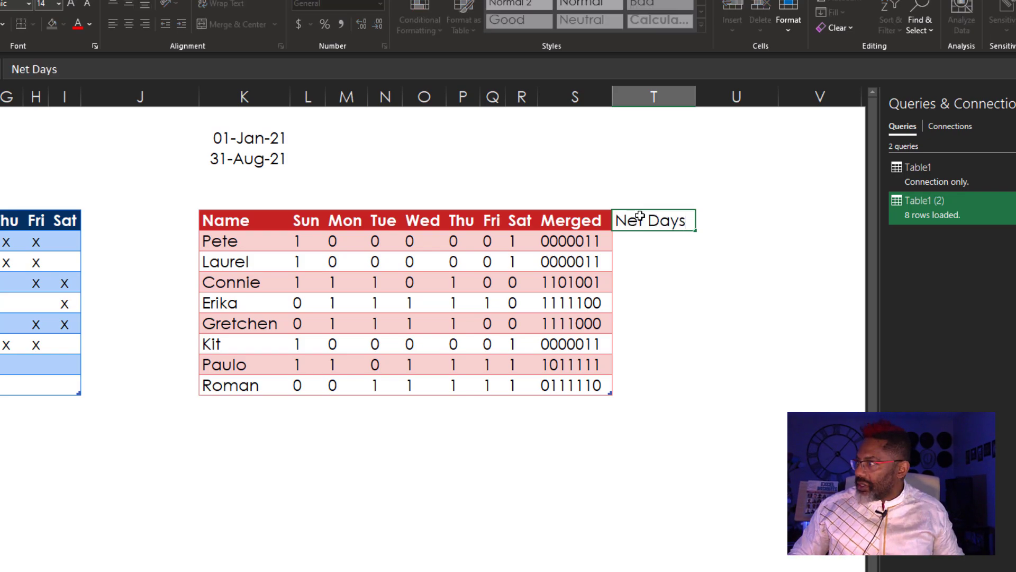
key(Return)
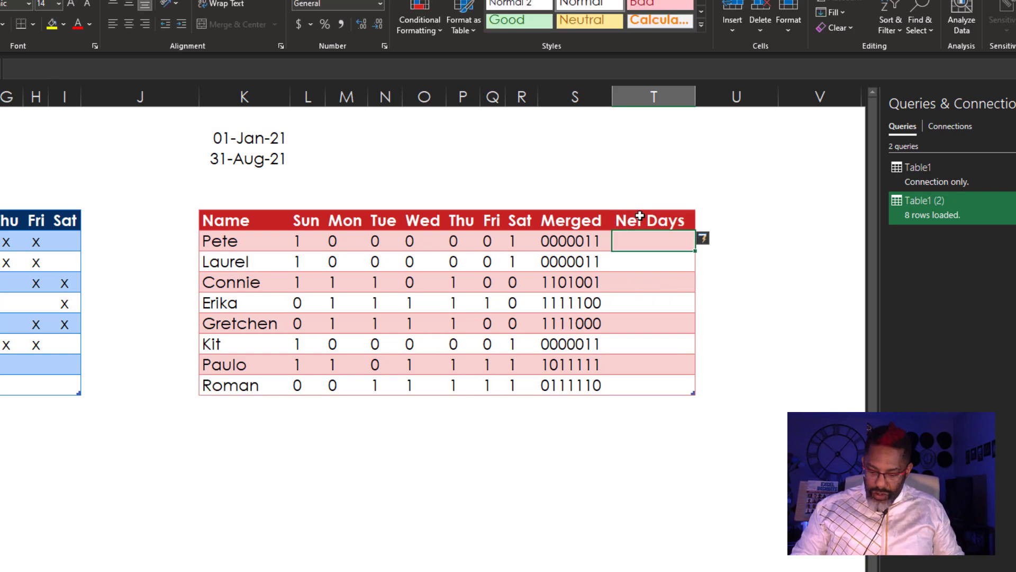
text(=net)
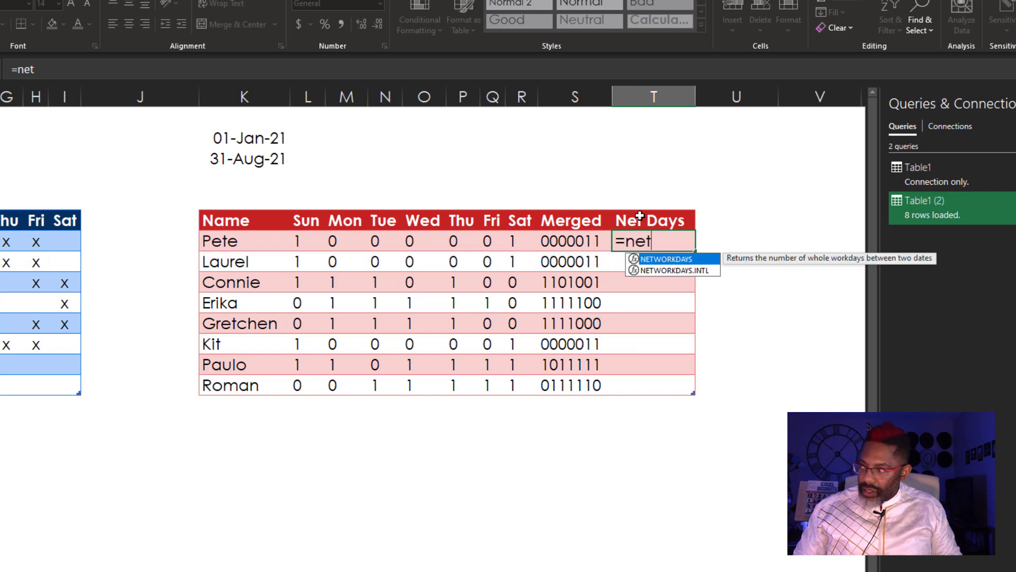
double_click(676, 272)
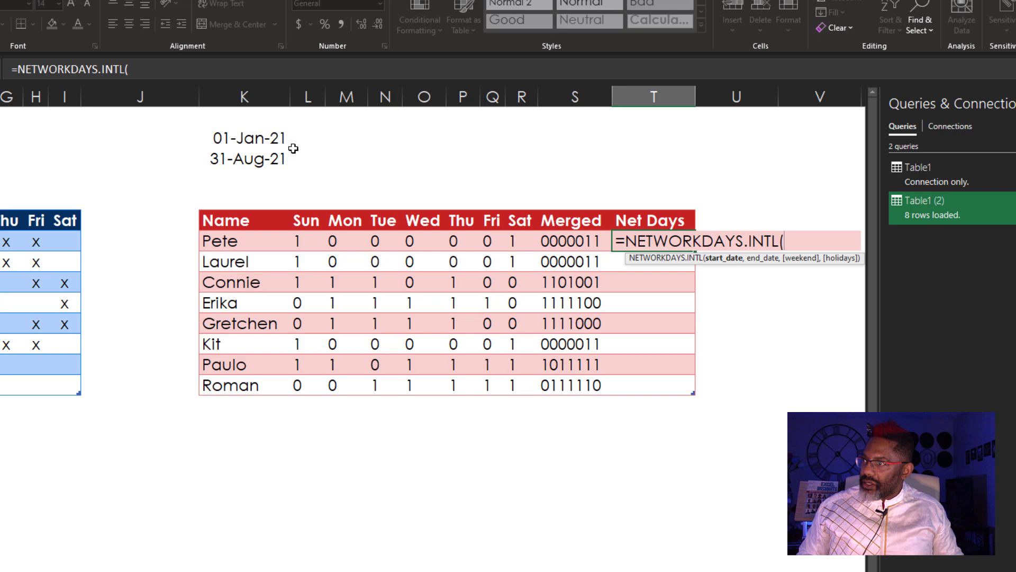
click(251, 138)
key(F4)
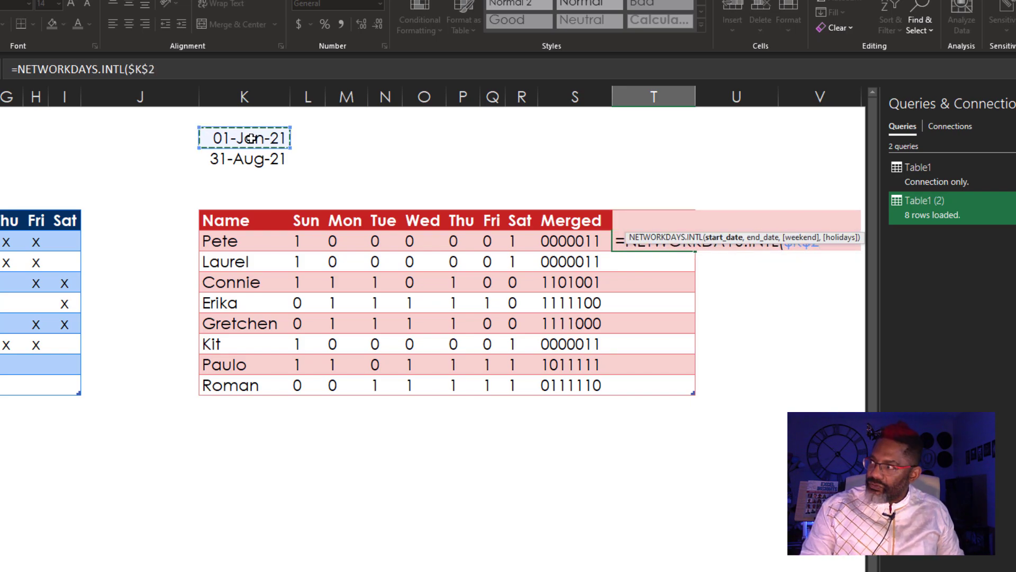
text(,)
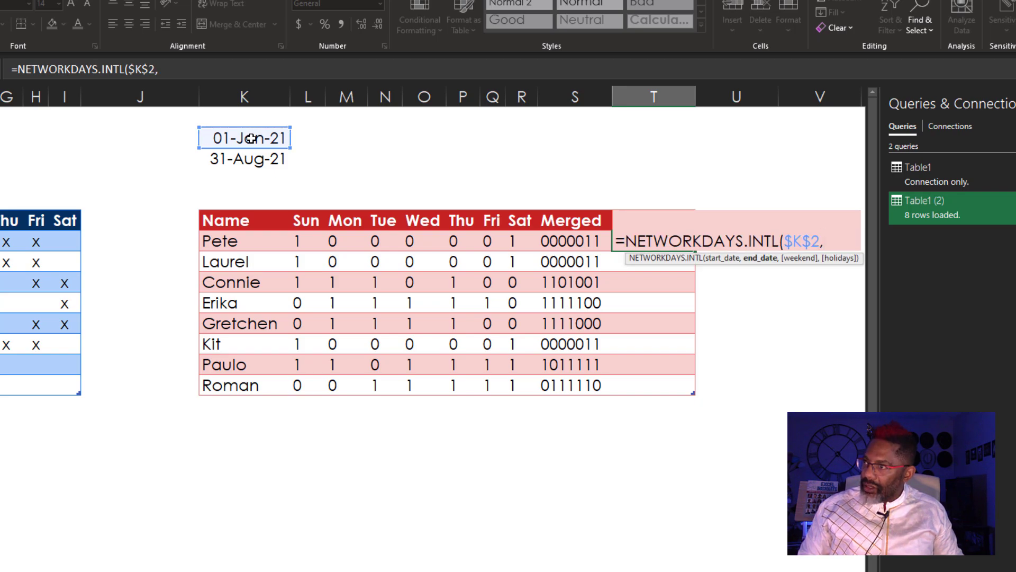
click(254, 164)
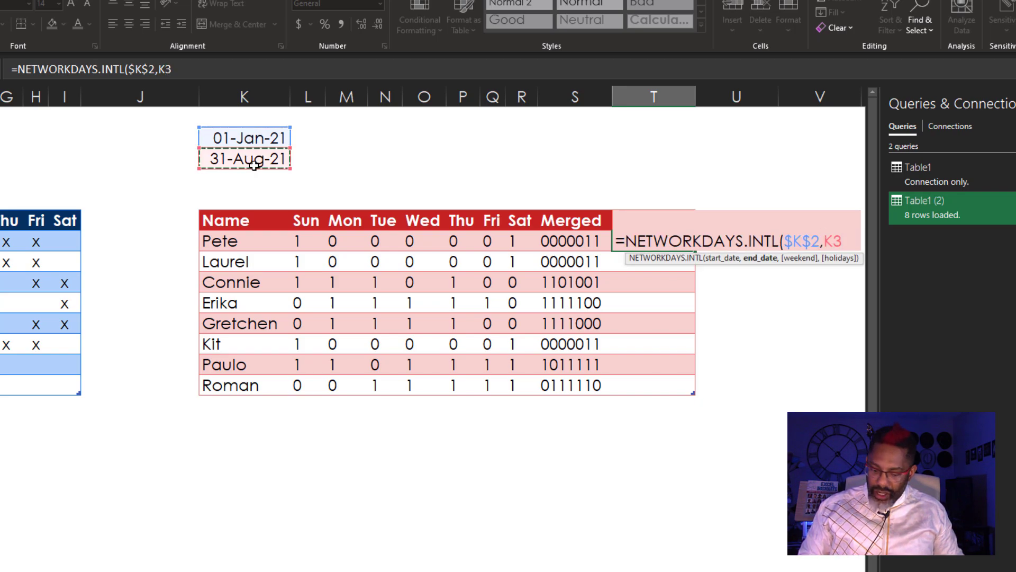
key(F4)
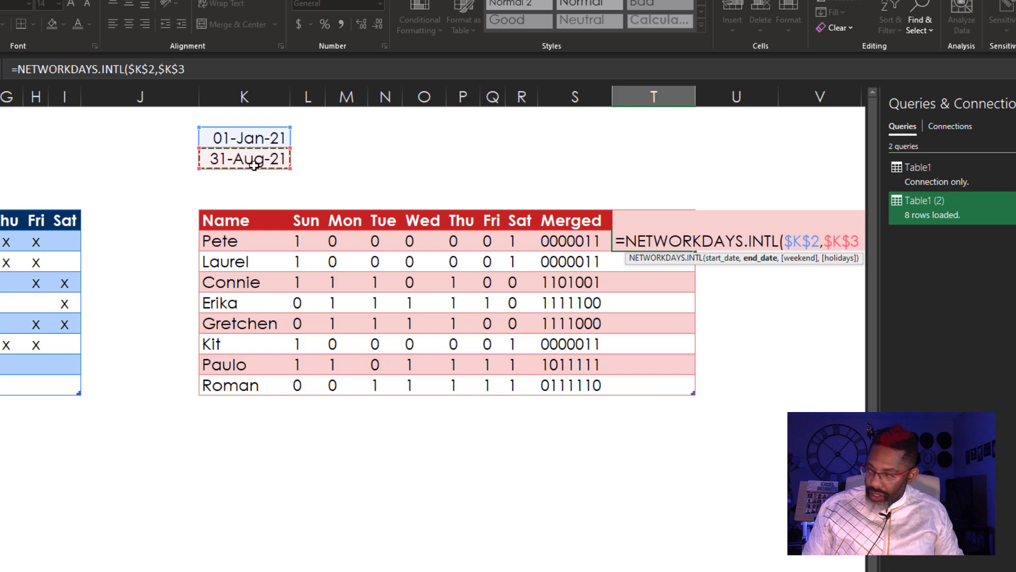
text(,)
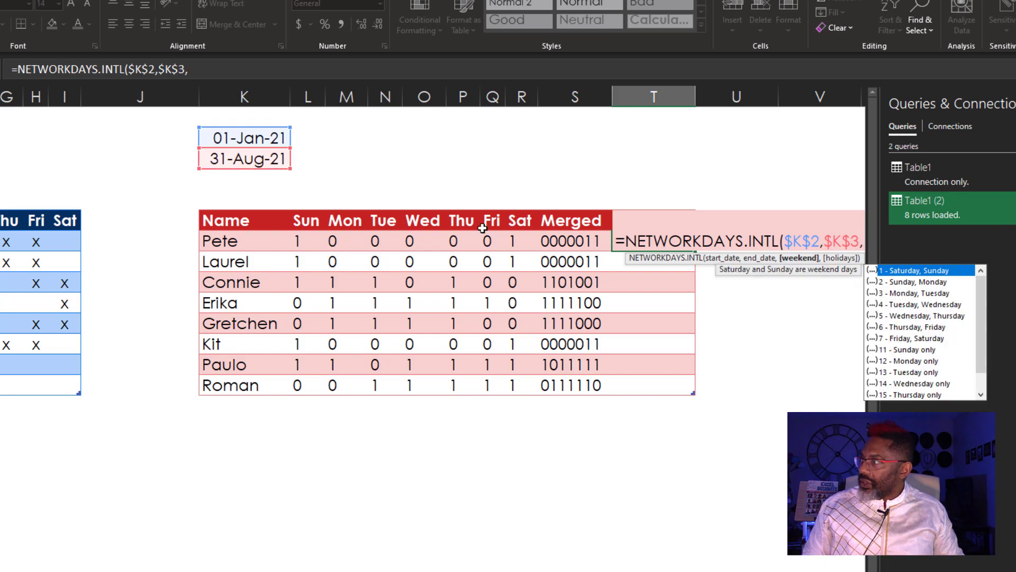
click(562, 241)
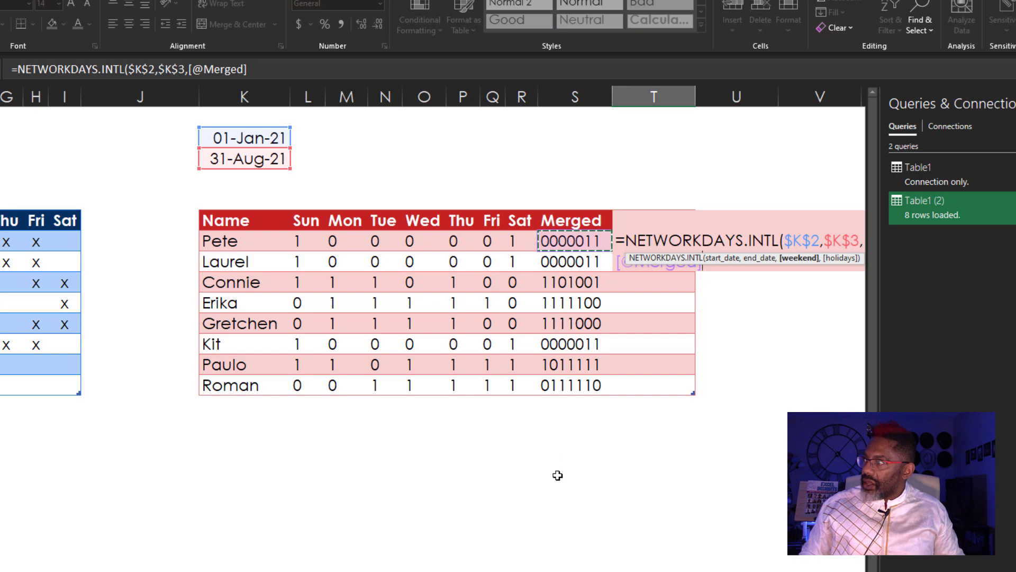
key(Return)
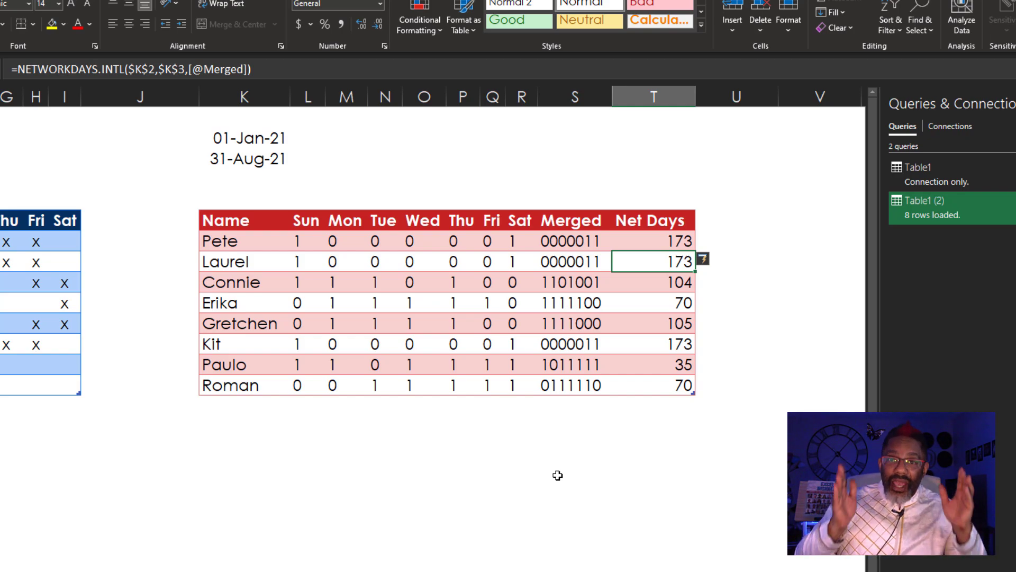
- Add Table3[Date1] as holidays to the Net Days formula, lowering counts to 166, 101, 67
click(648, 239)
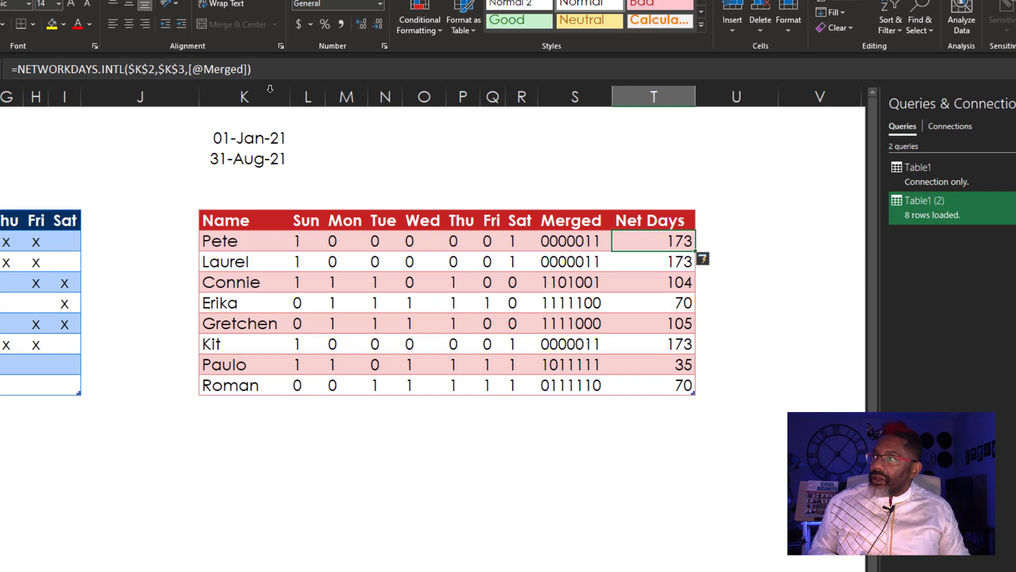
click(251, 71)
text(,)
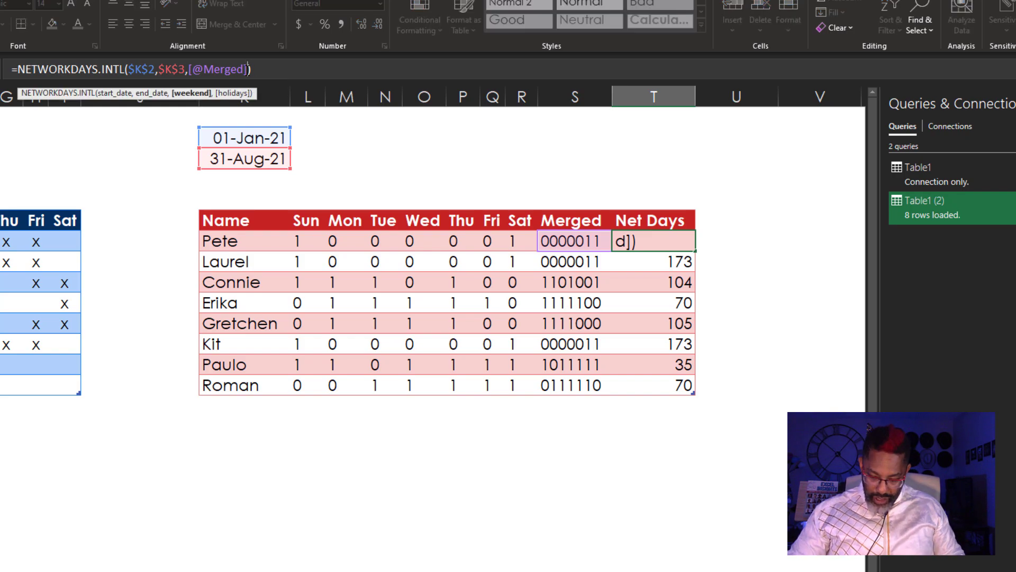
key(ctrl+Page_Down)
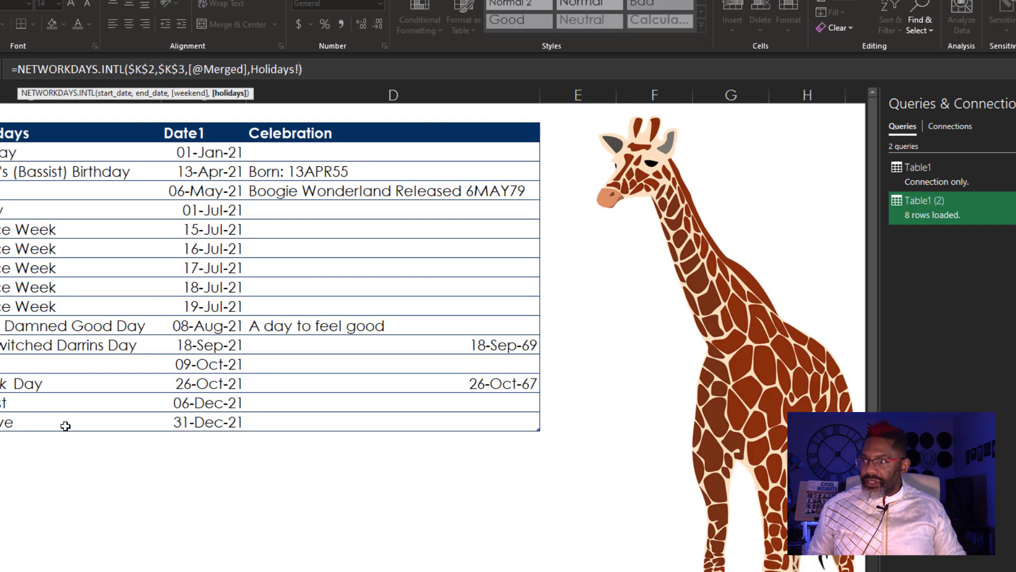
drag(195, 152, 212, 423)
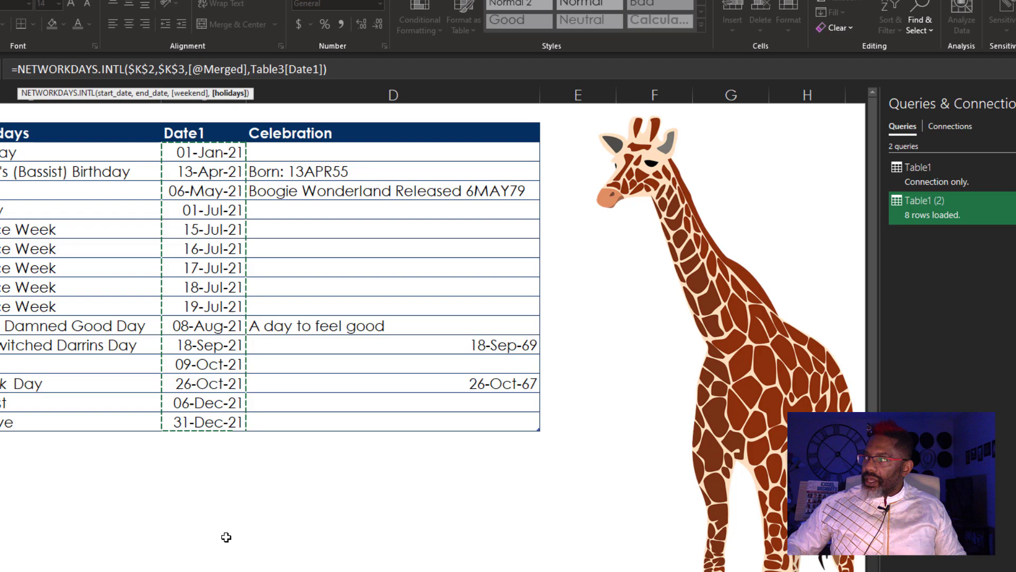
key(Return)
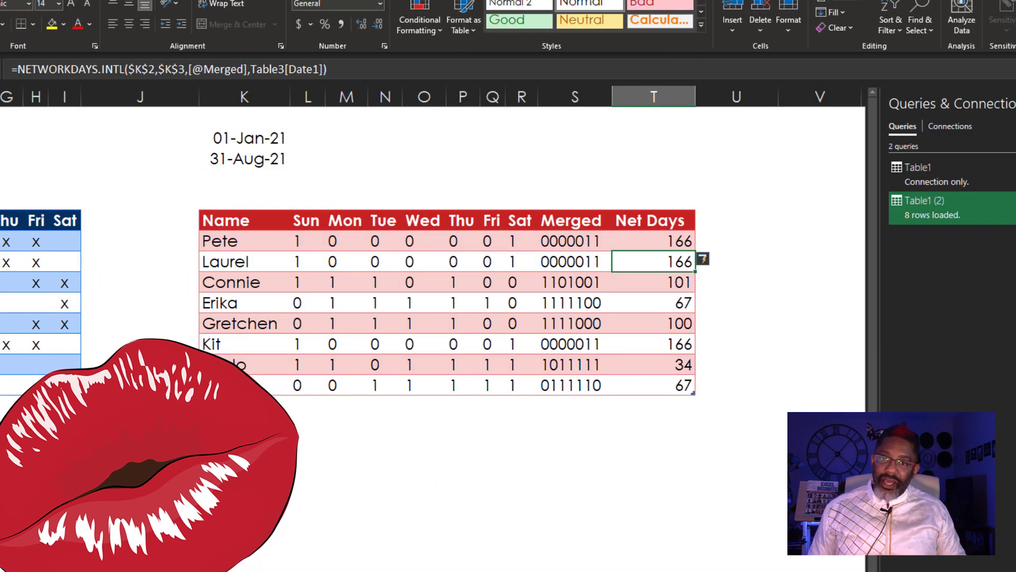